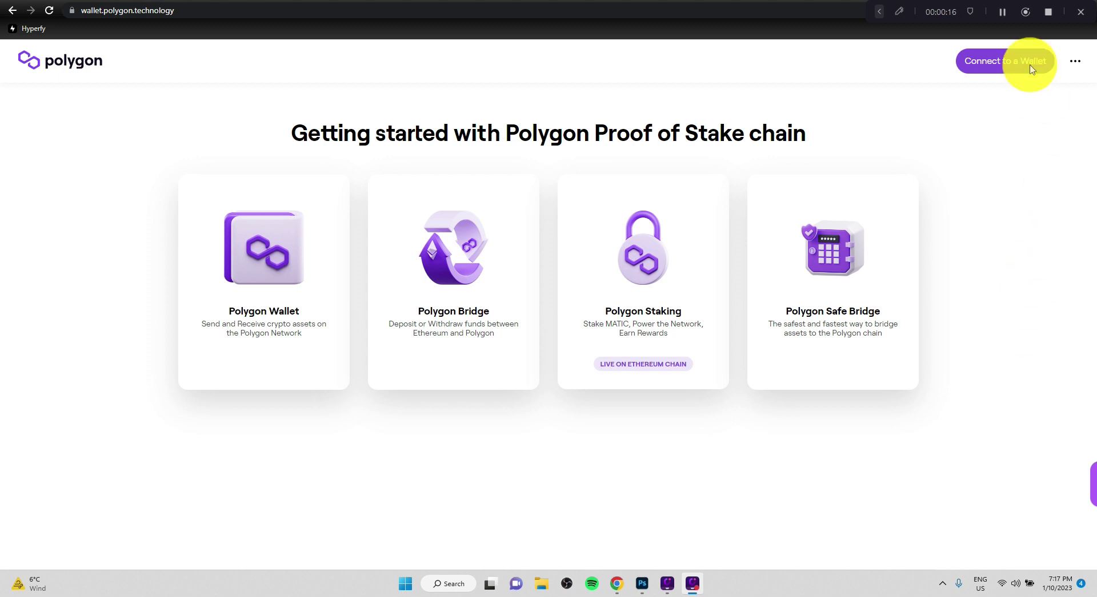
- Check the MetaMask wallet's ETH balance and available networks, and close the wallet popup
left_click_drag(1040, 7, 1038, 541)
left_click(1015, 14)
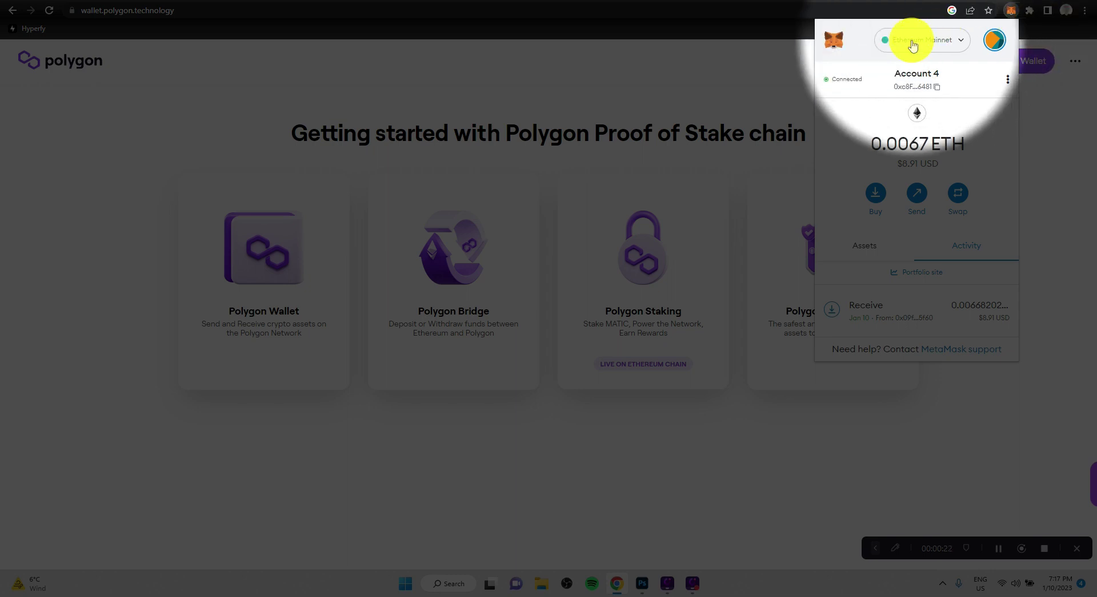
left_click(914, 39)
left_click(903, 129)
mouse_move(948, 170)
left_mouse_down()
mouse_move(874, 155)
mouse_move(928, 139)
mouse_move(945, 169)
left_mouse_up()
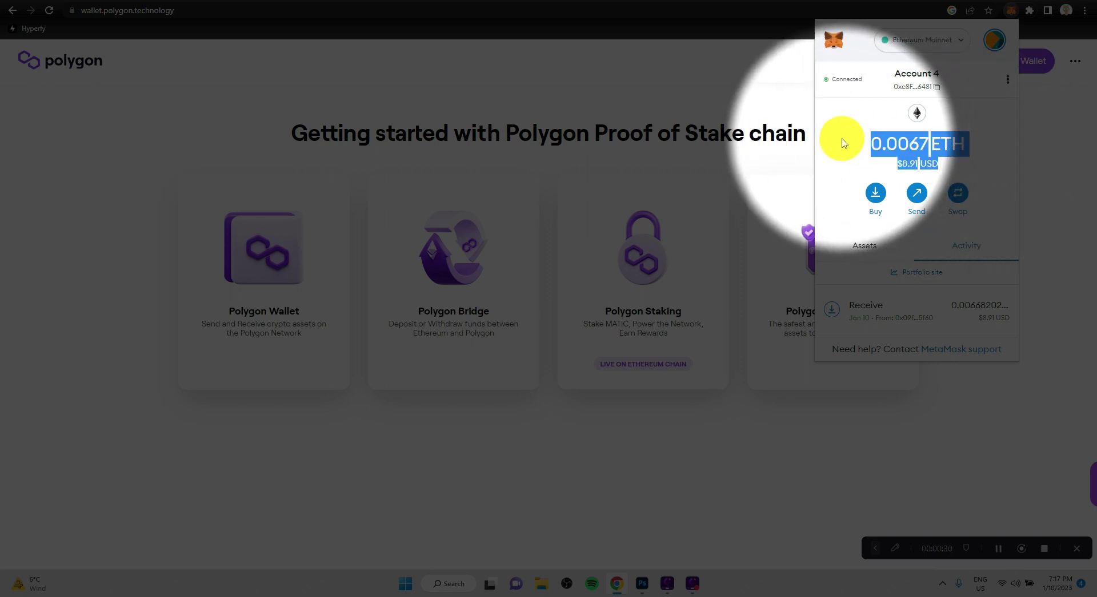
left_click(923, 39)
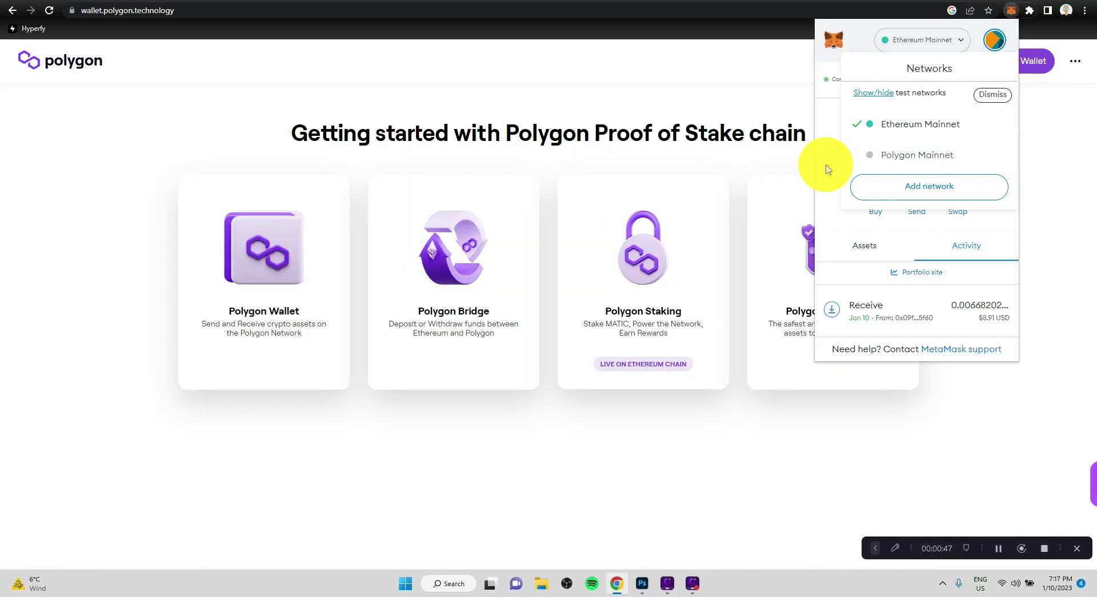
left_click(825, 170)
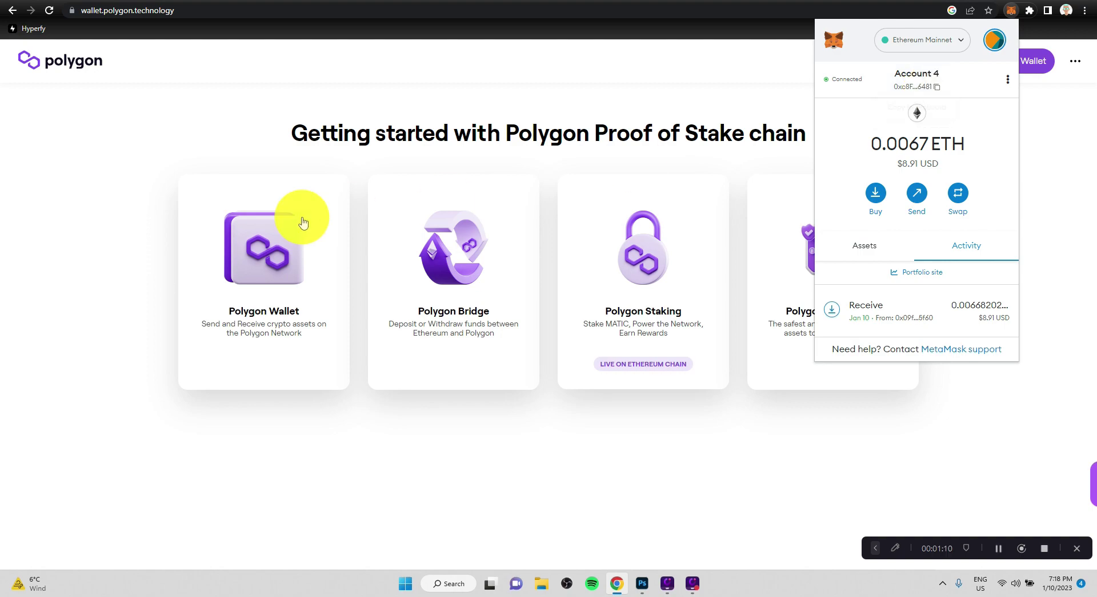
left_click(142, 285)
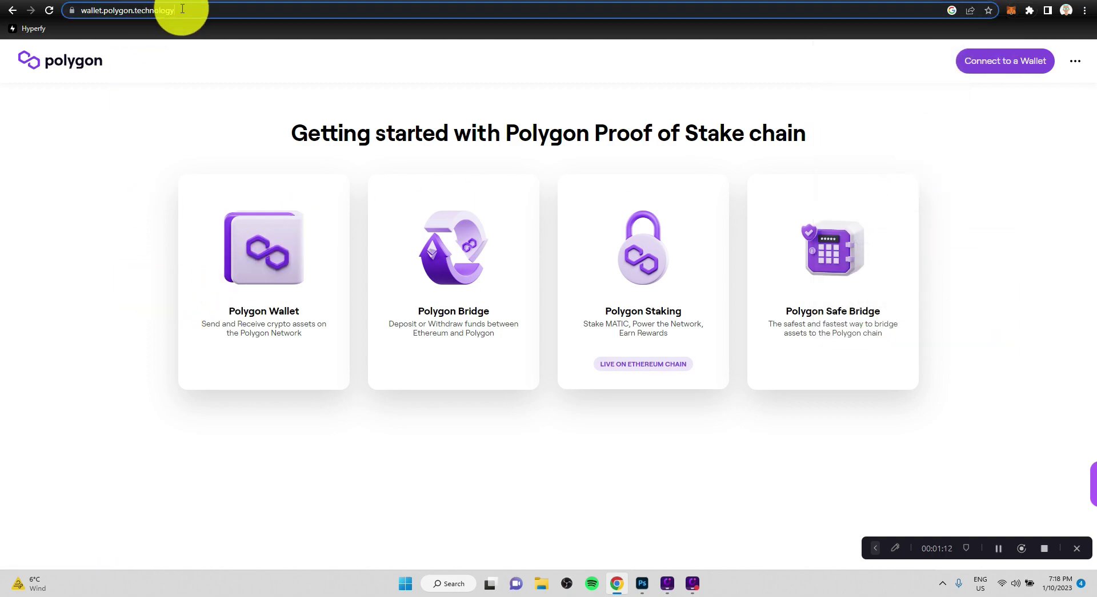
- Open the Polygon Bridge from the Polygon wallet page and log in with MetaMask
left_click(148, 11)
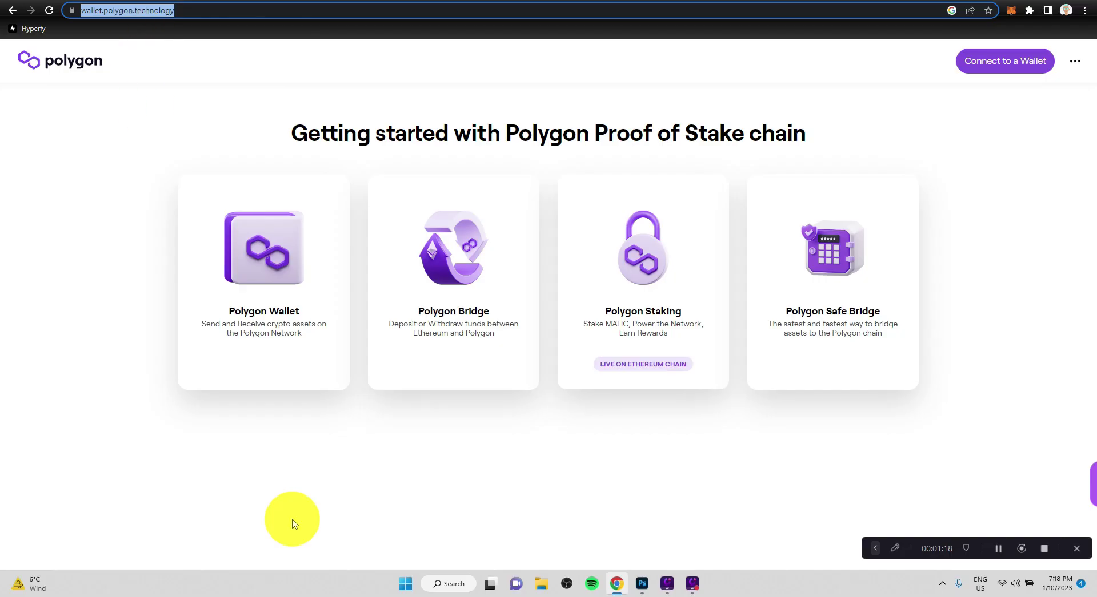
left_click(461, 293)
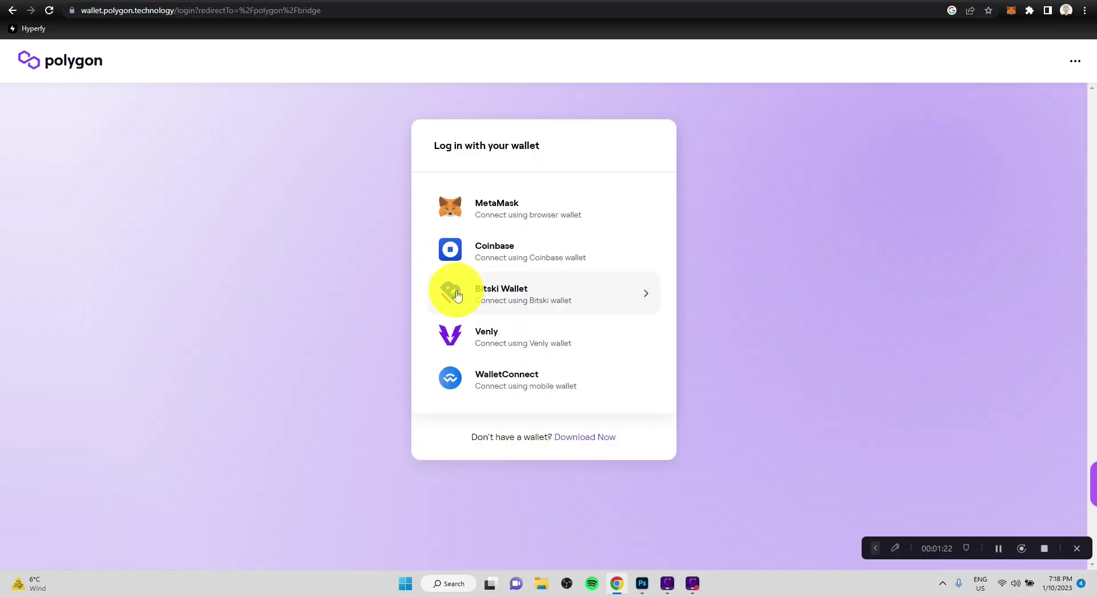
left_click(500, 219)
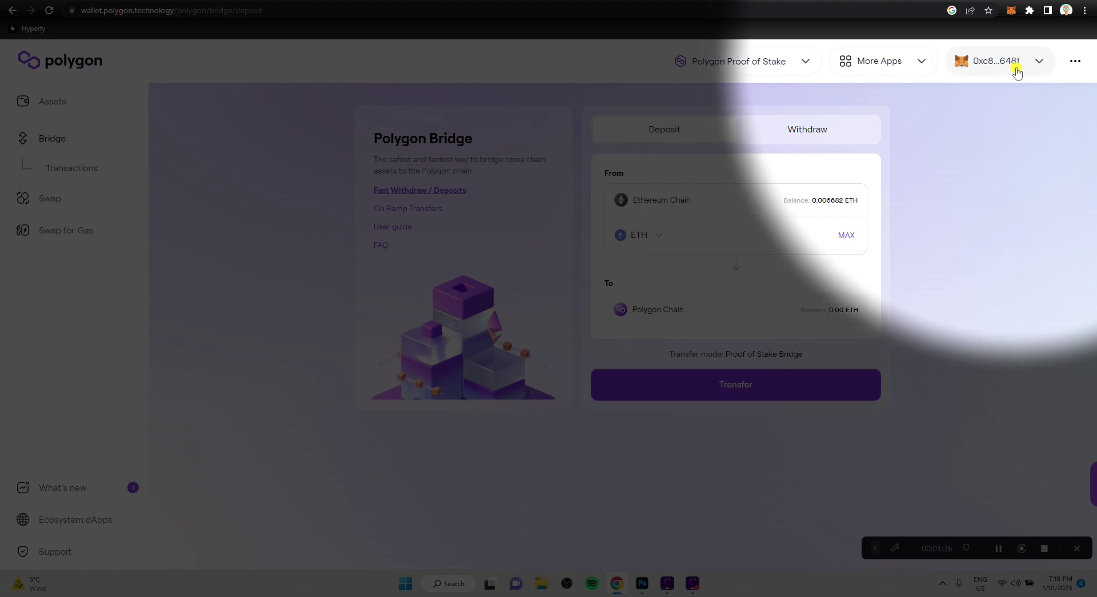
- Check the connected wallet account and the source and destination chains of the bridge deposit
left_click(1016, 69)
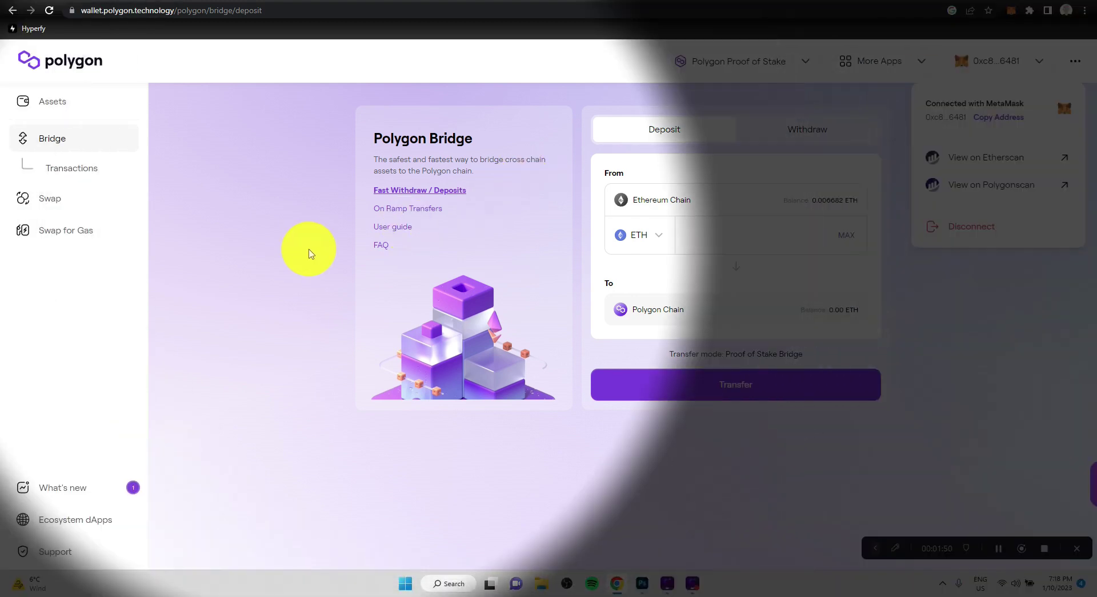
left_click(306, 252)
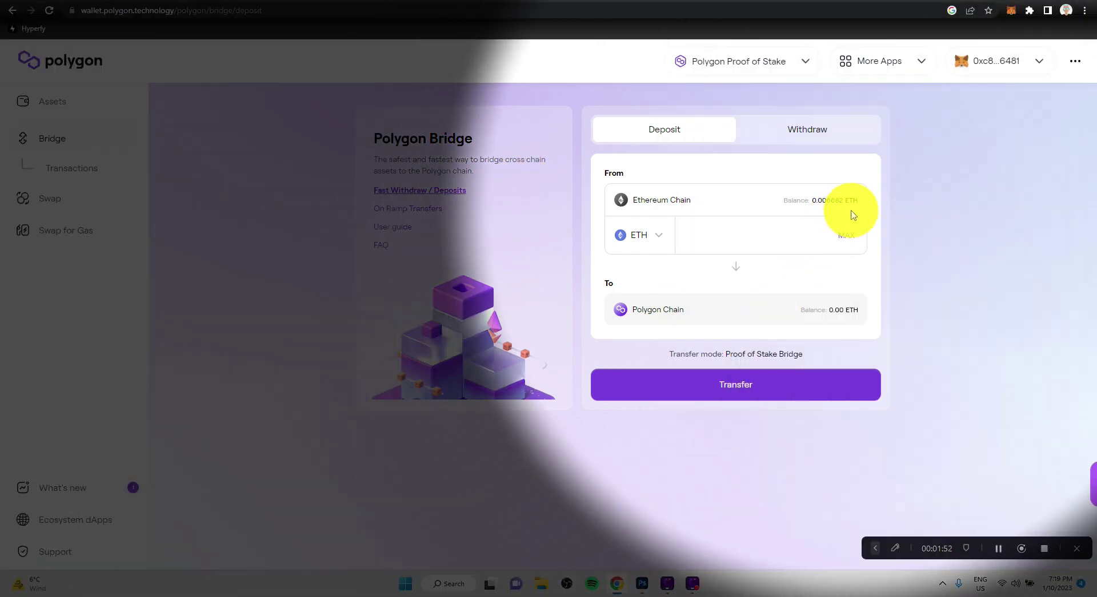
left_click_drag(858, 199, 630, 207)
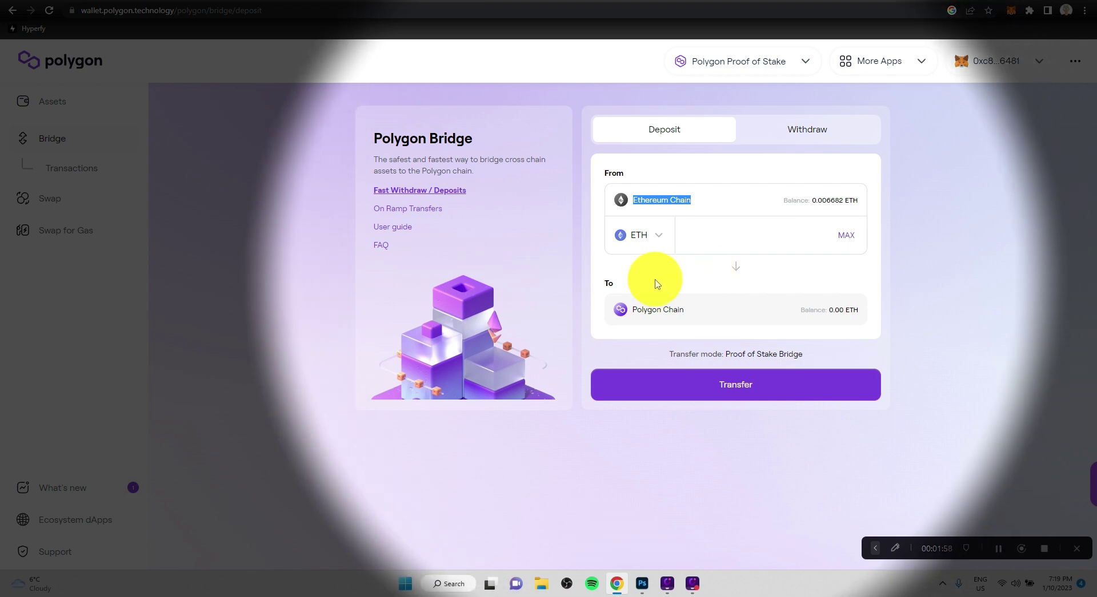
left_click(732, 236)
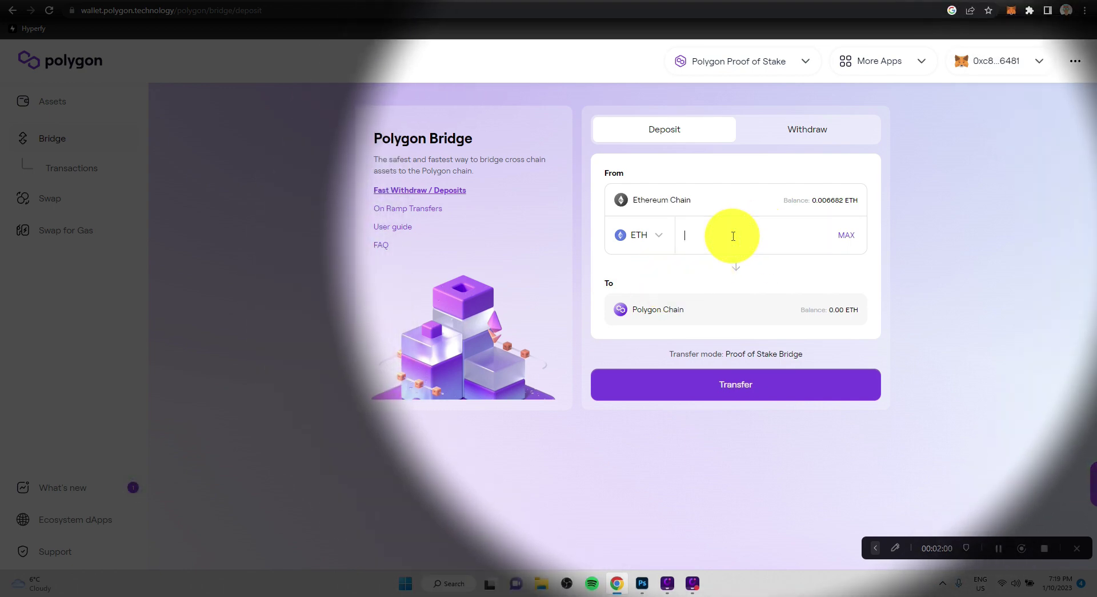
left_click_drag(692, 310, 629, 311)
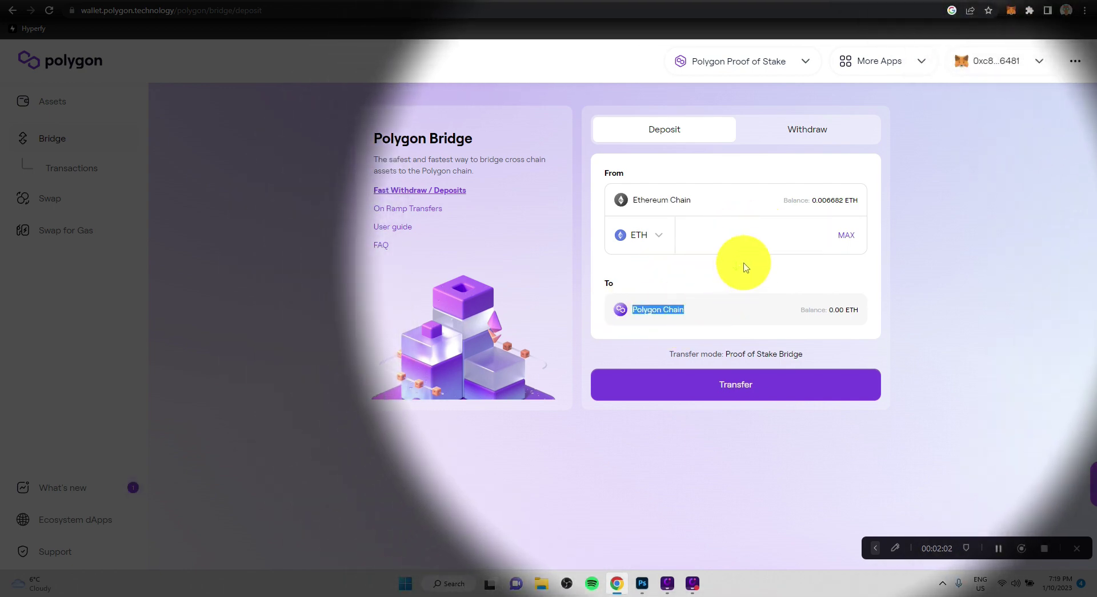
- Set the amount to deposit from the Ethereum chain to the Polygon chain to 0.001 ETH
left_click(844, 235)
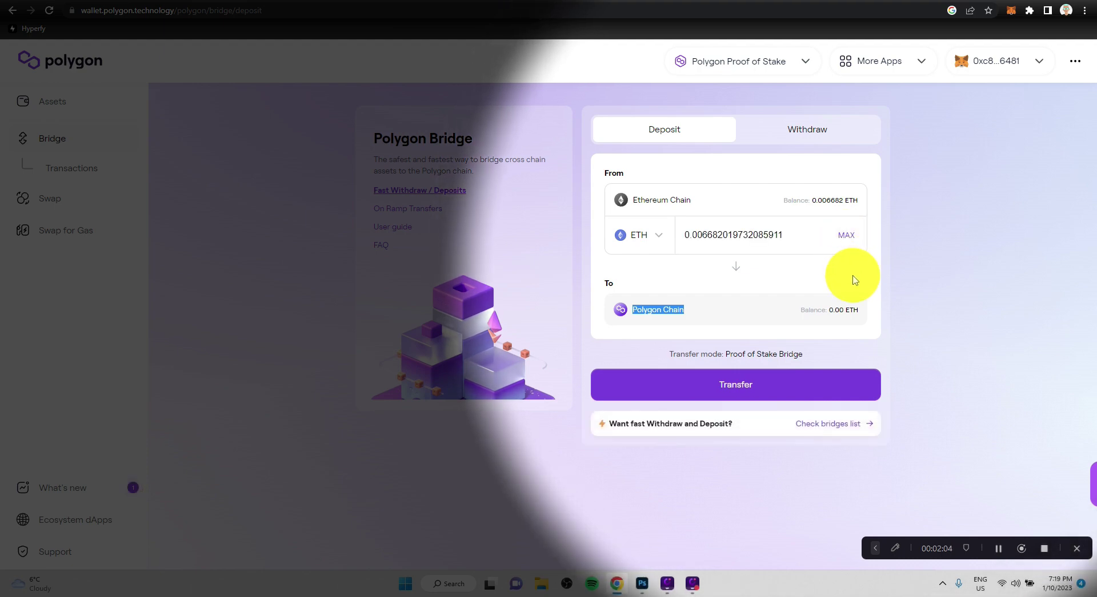
left_click(839, 276)
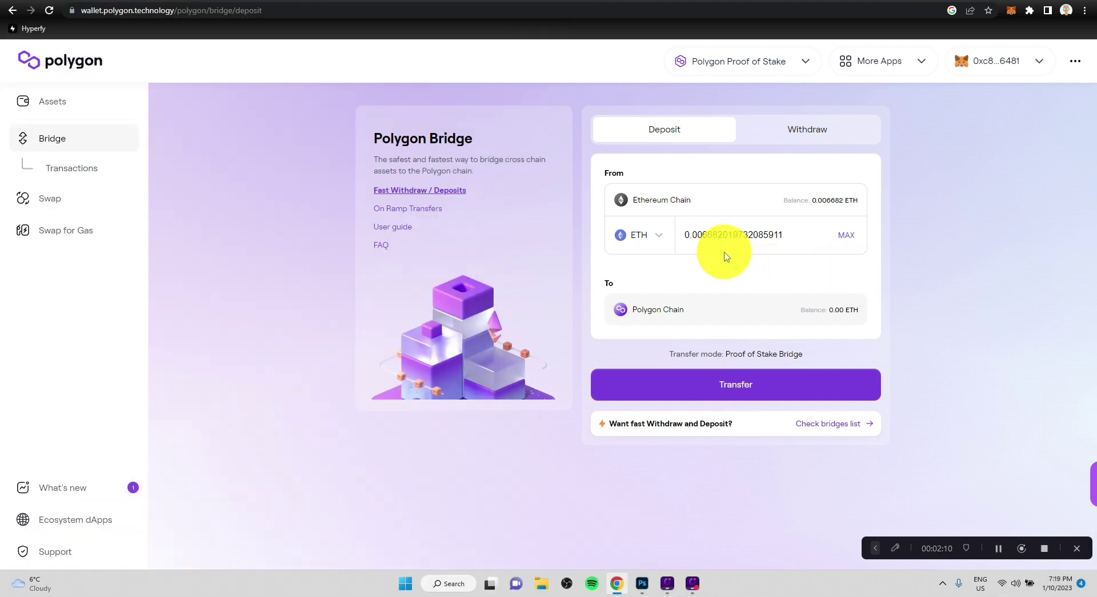
left_click_drag(702, 235, 803, 235)
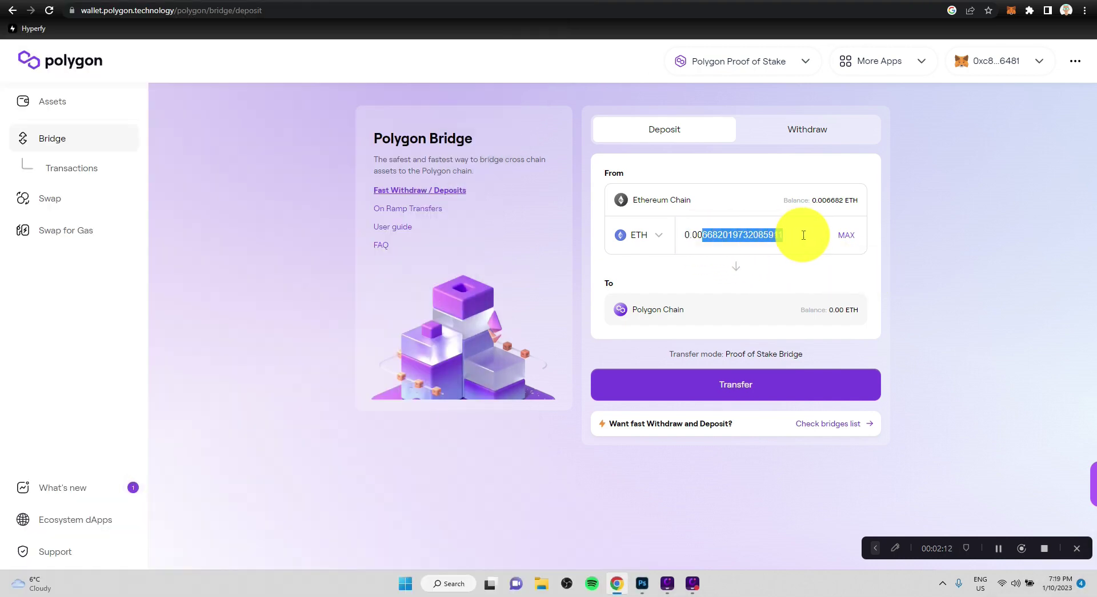
type("1")
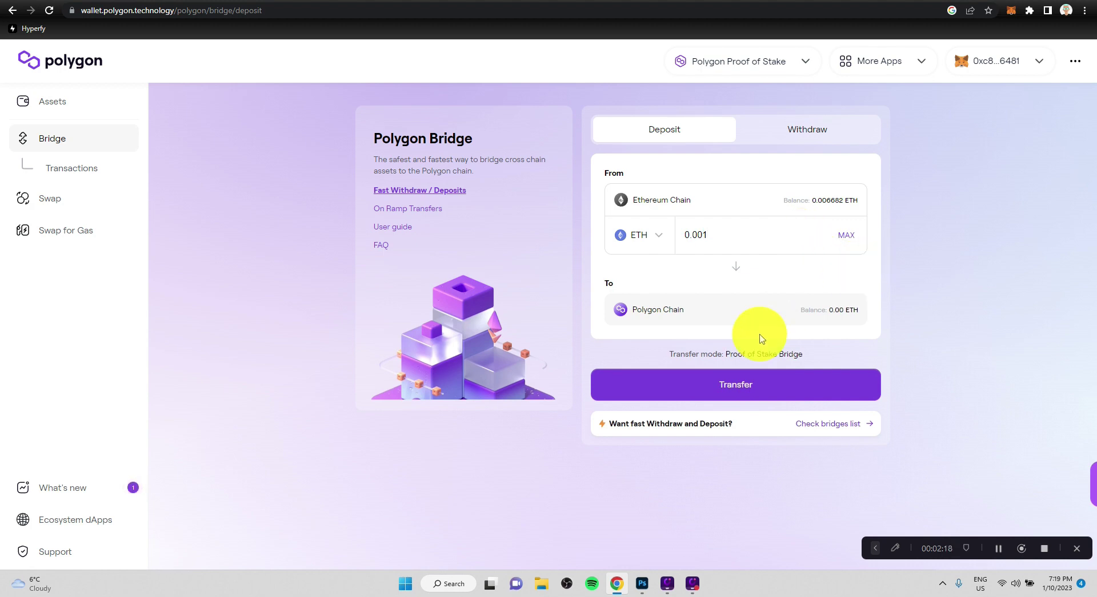
- Start the transfer, read the note on moving funds from Ethereum to Polygon, and accept it
left_click(742, 394)
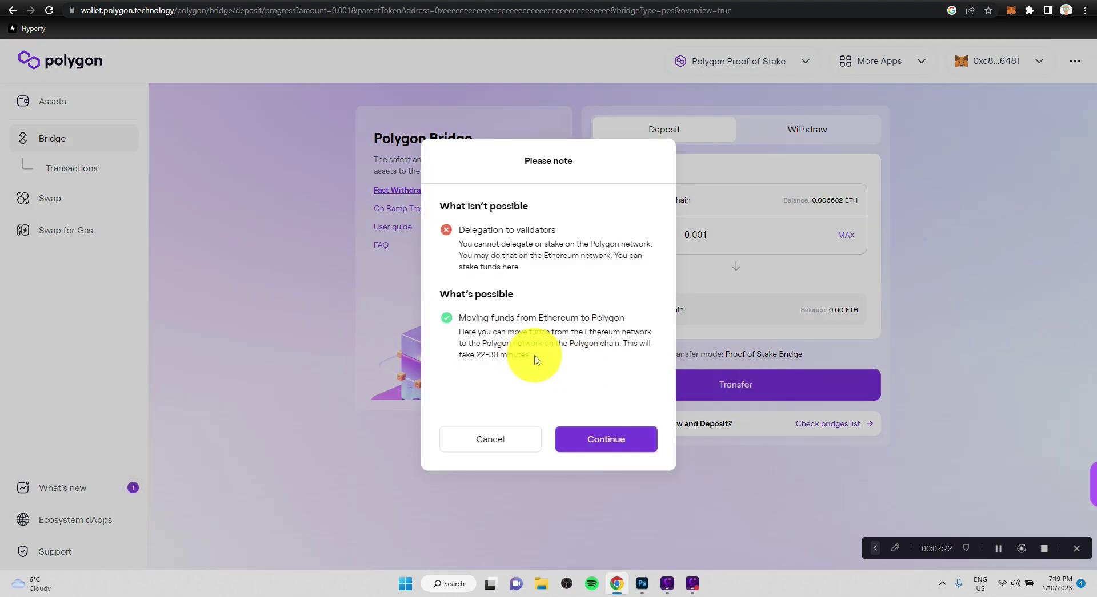
left_click_drag(536, 359, 474, 361)
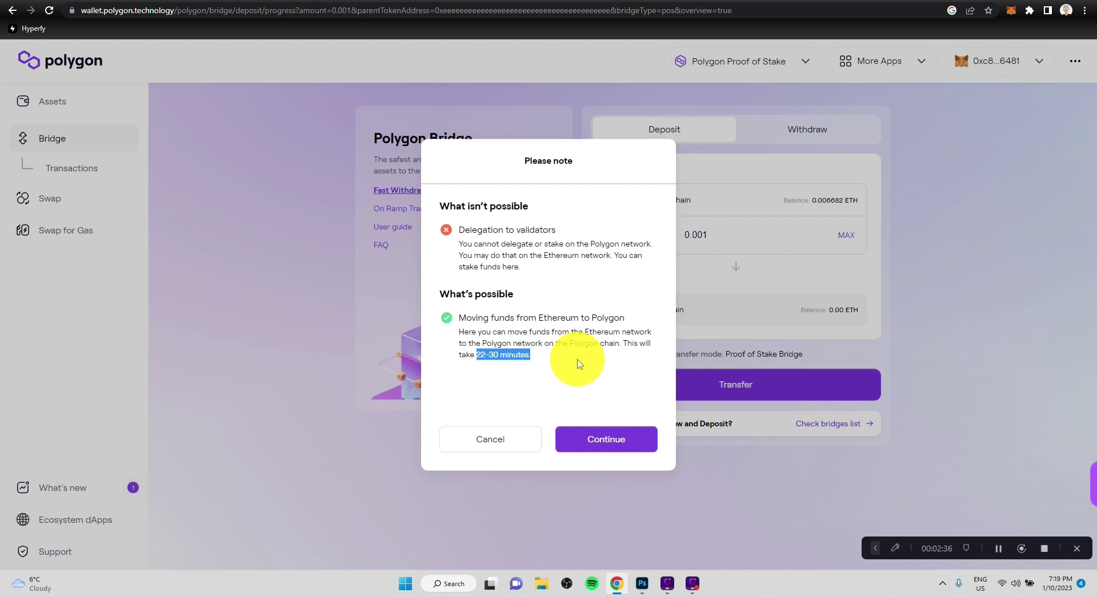
left_click(606, 450)
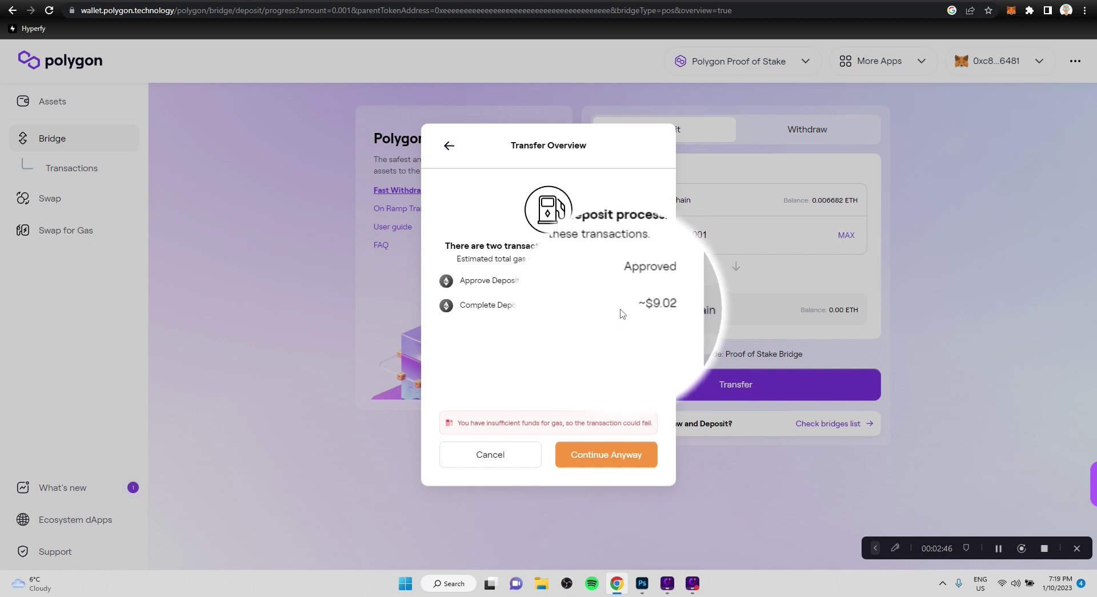
- Check the estimated gas cost for completing the deposit and continue anyway despite the insufficient-funds warning
left_click_drag(672, 305, 629, 305)
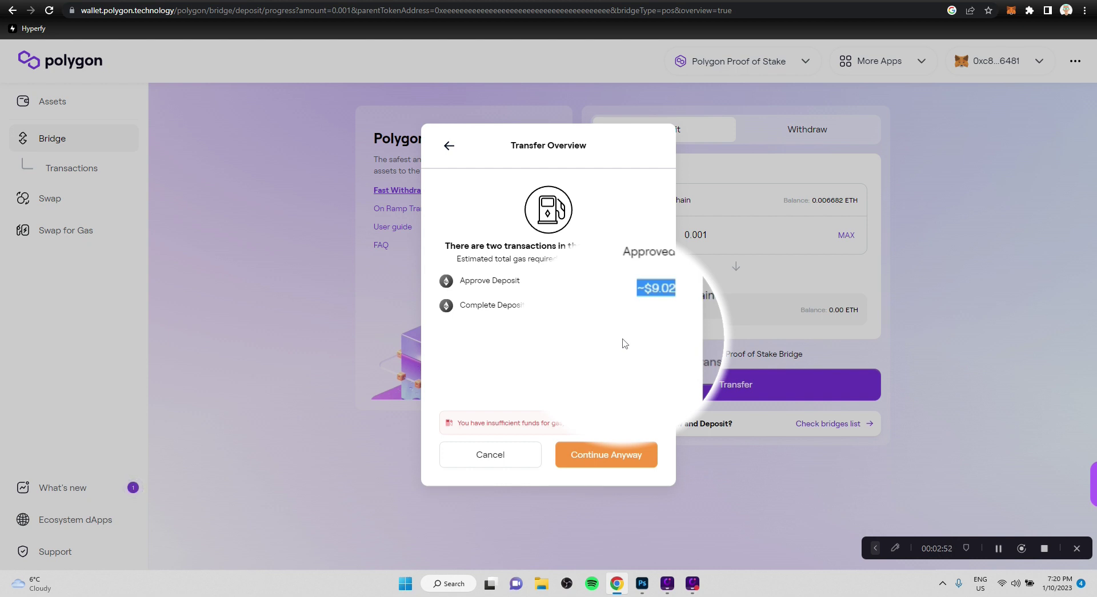
left_click(624, 343)
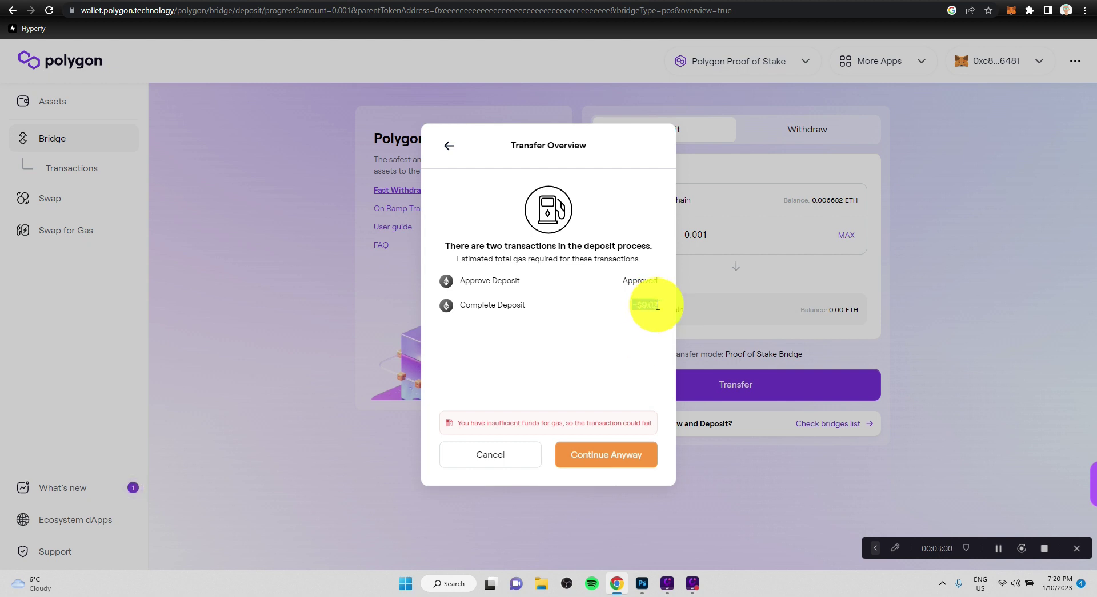
key("ctrl")
key("ctrl")
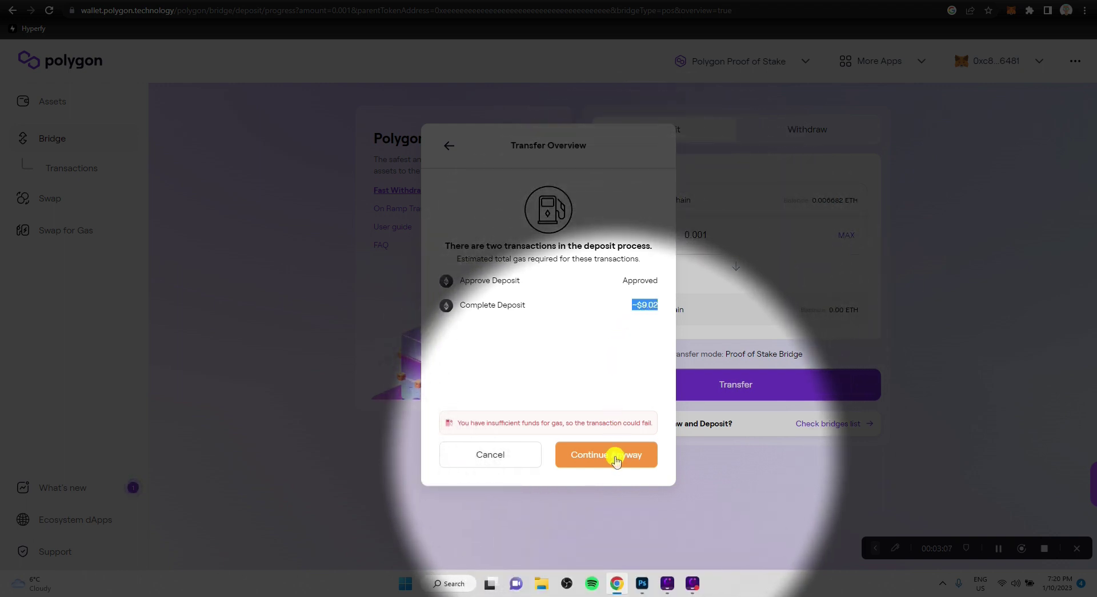
left_click(615, 457)
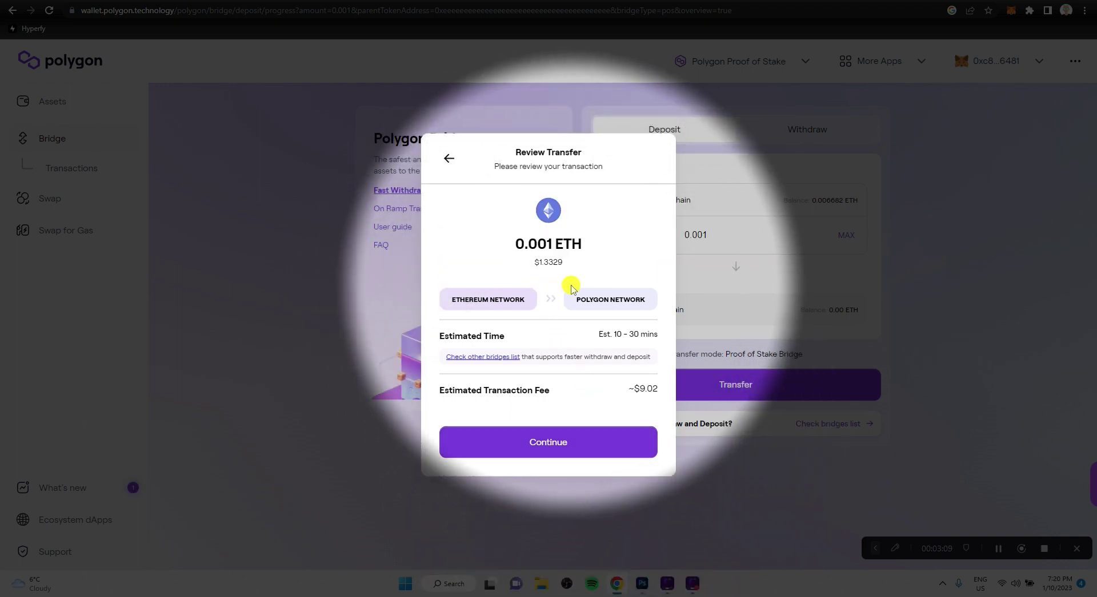
- Review the transfer's dollar value, transaction fee and estimated time, and continue through the deposit confirmation
left_click_drag(563, 262, 498, 273)
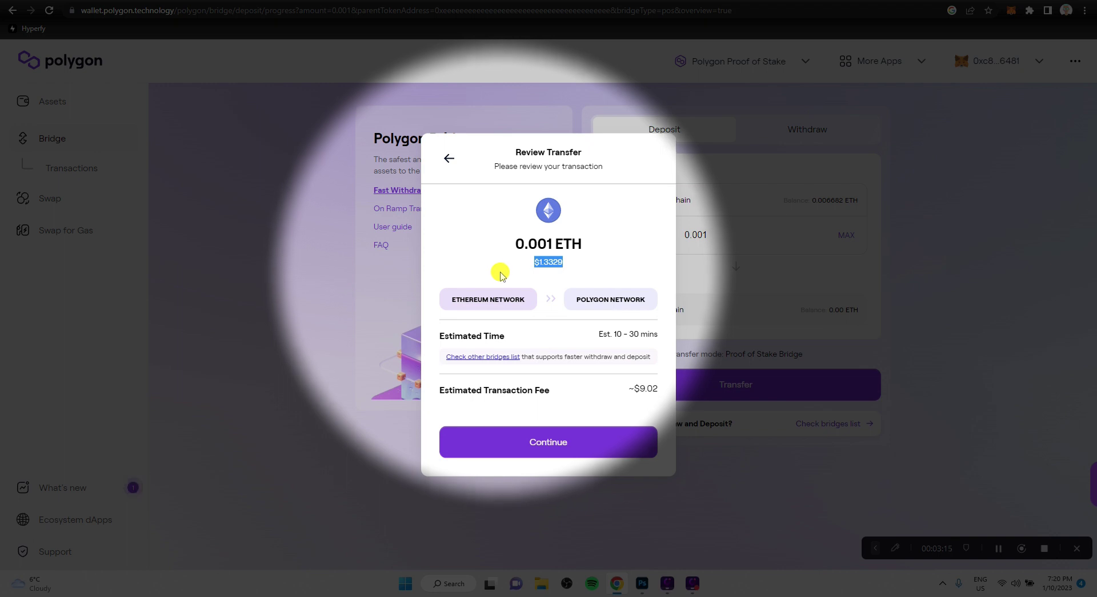
left_click(656, 390)
left_click_drag(656, 390, 634, 389)
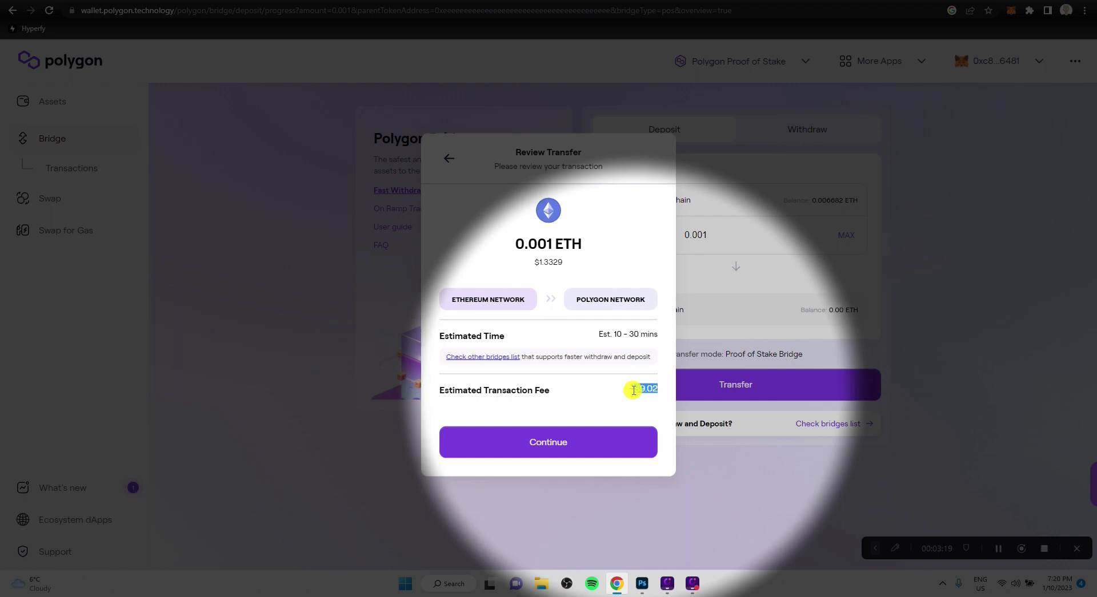
left_click(652, 336)
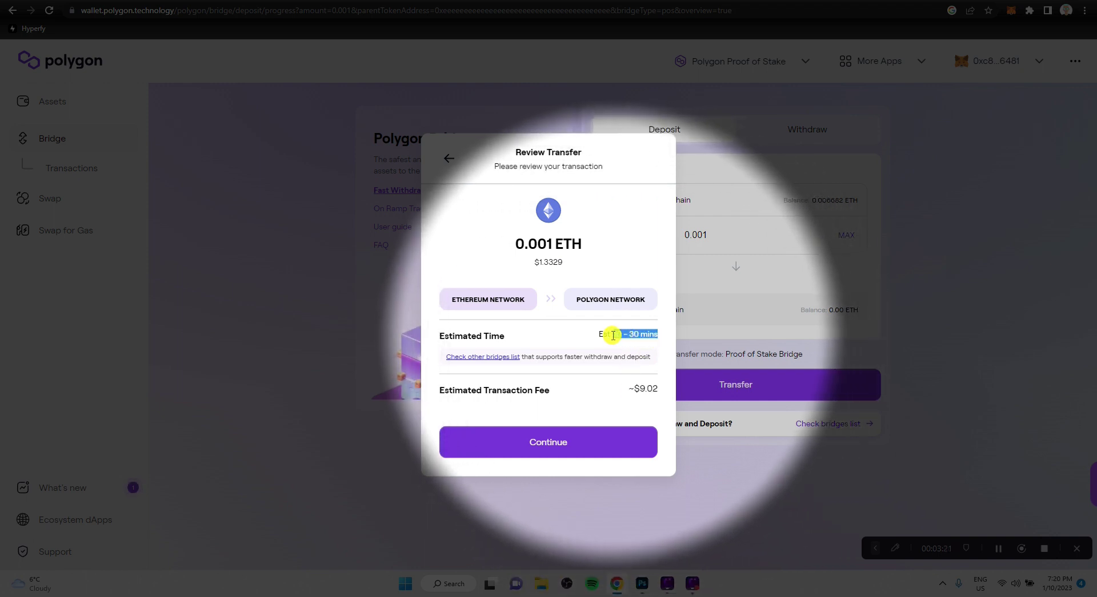
left_click_drag(612, 336, 596, 335)
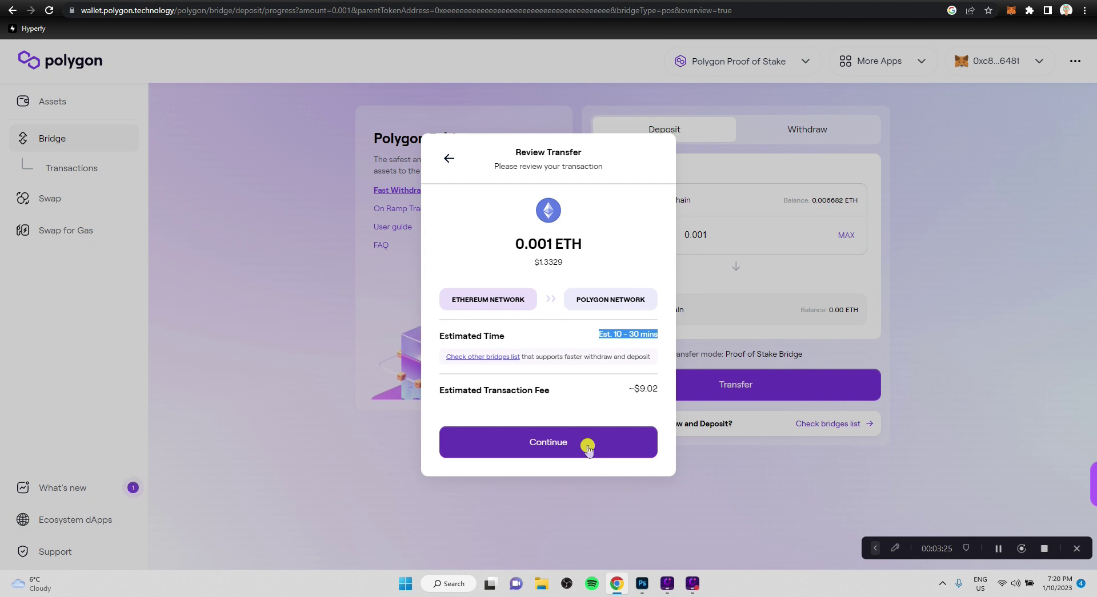
left_click(588, 448)
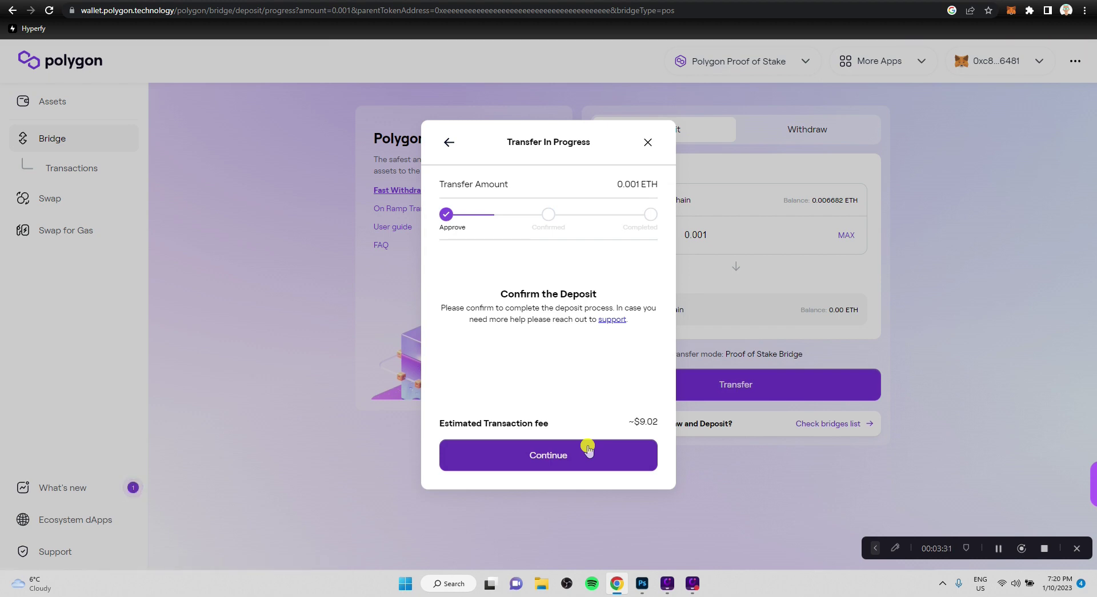
left_click(587, 454)
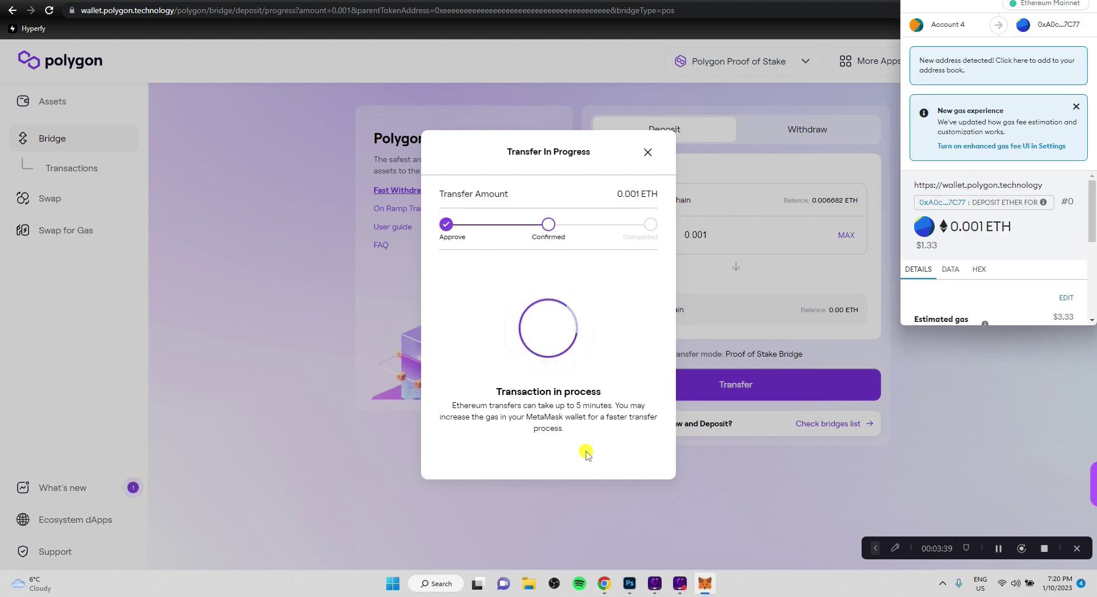
- Review the estimated gas fee and total of the 0.001 ETH deposit request in the MetaMask wallet and confirm the transaction
left_click(575, 406)
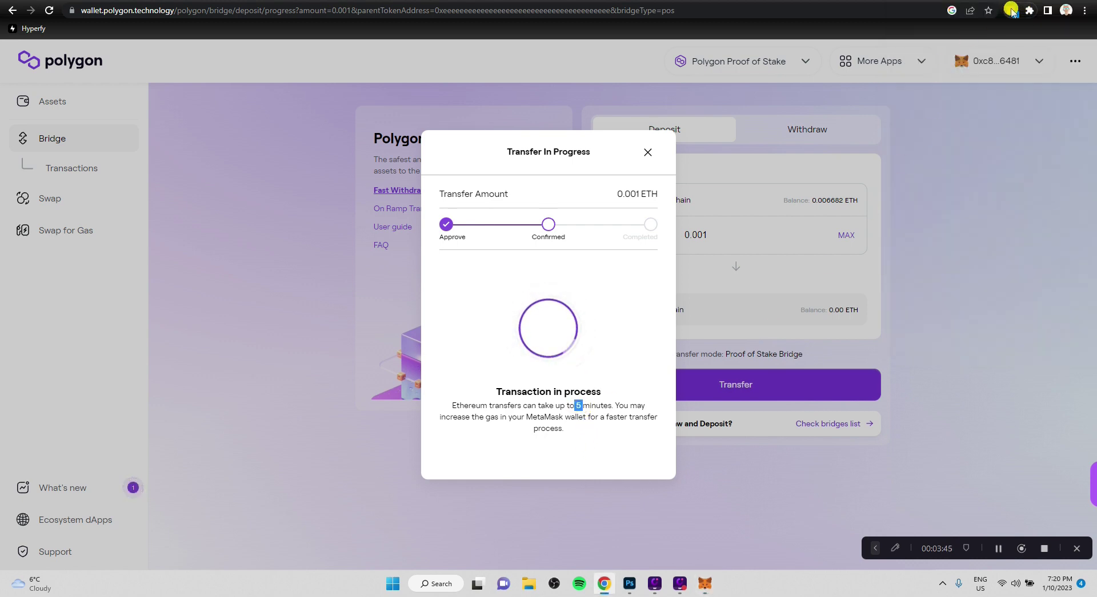
left_click(1010, 10)
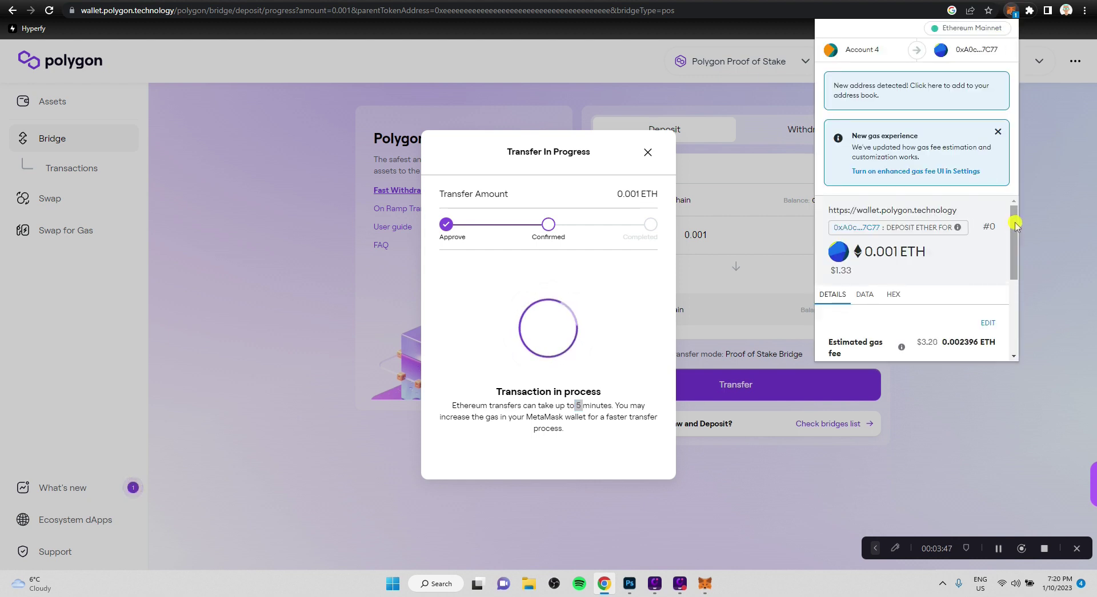
left_click_drag(1015, 225, 920, 276)
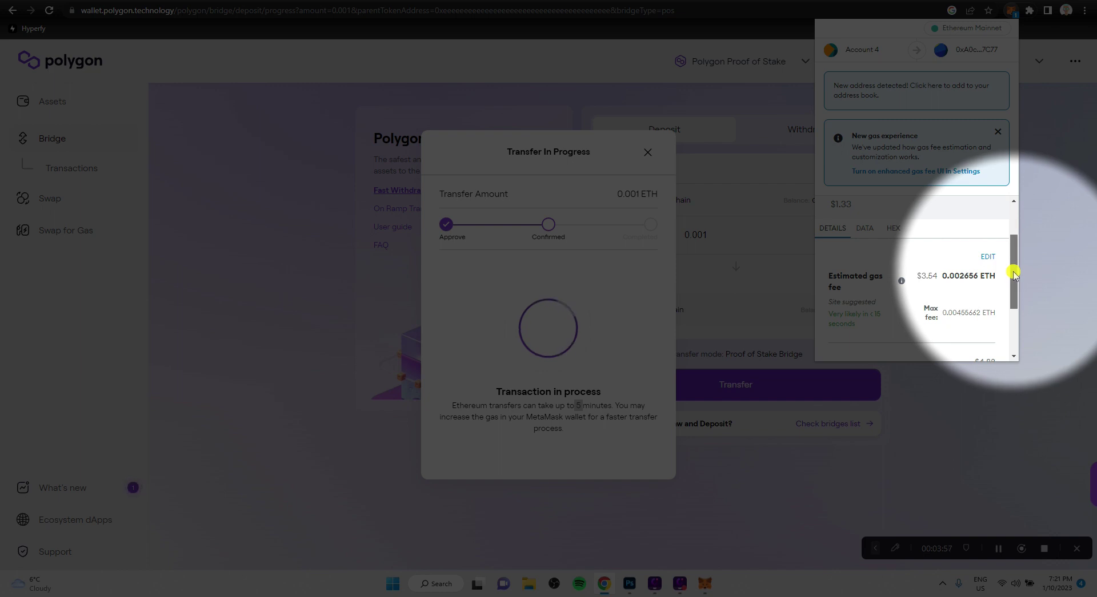
left_click_drag(1014, 276, 1014, 286)
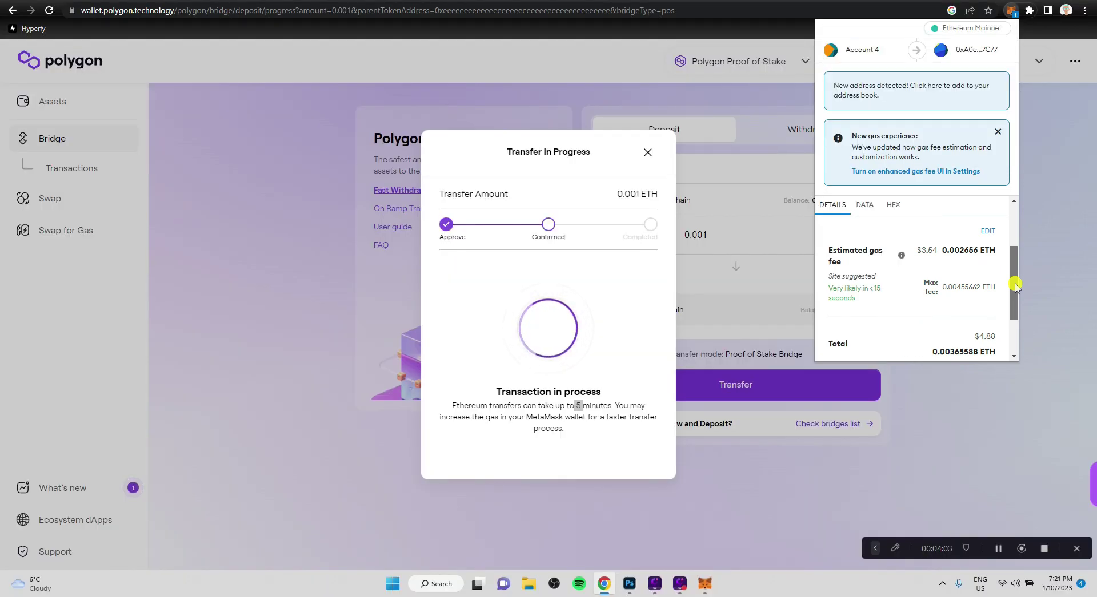
left_click_drag(1014, 286, 1014, 328)
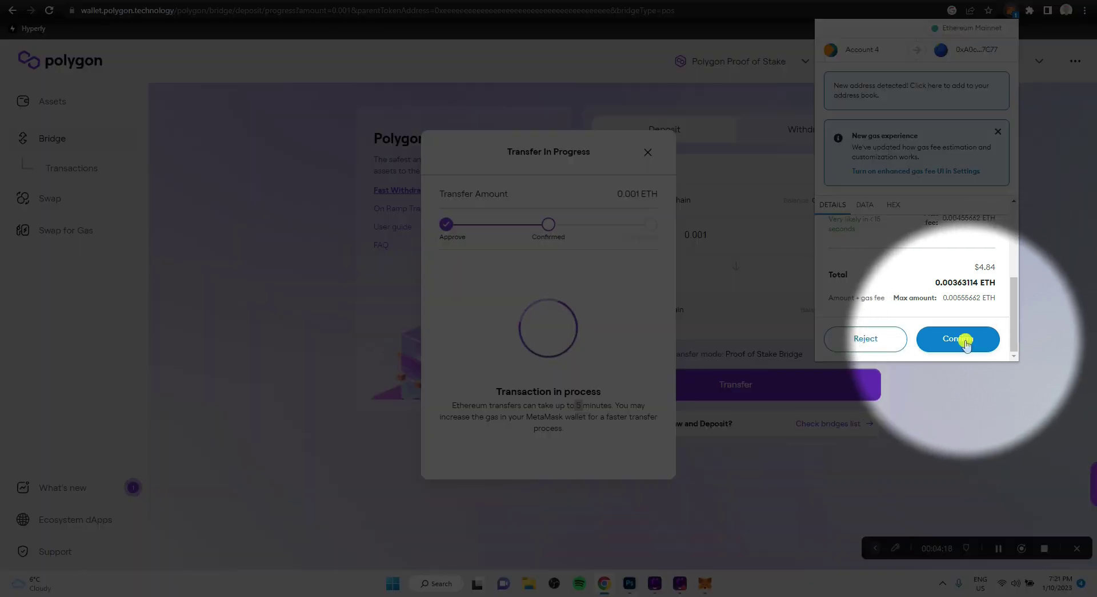
left_click(966, 341)
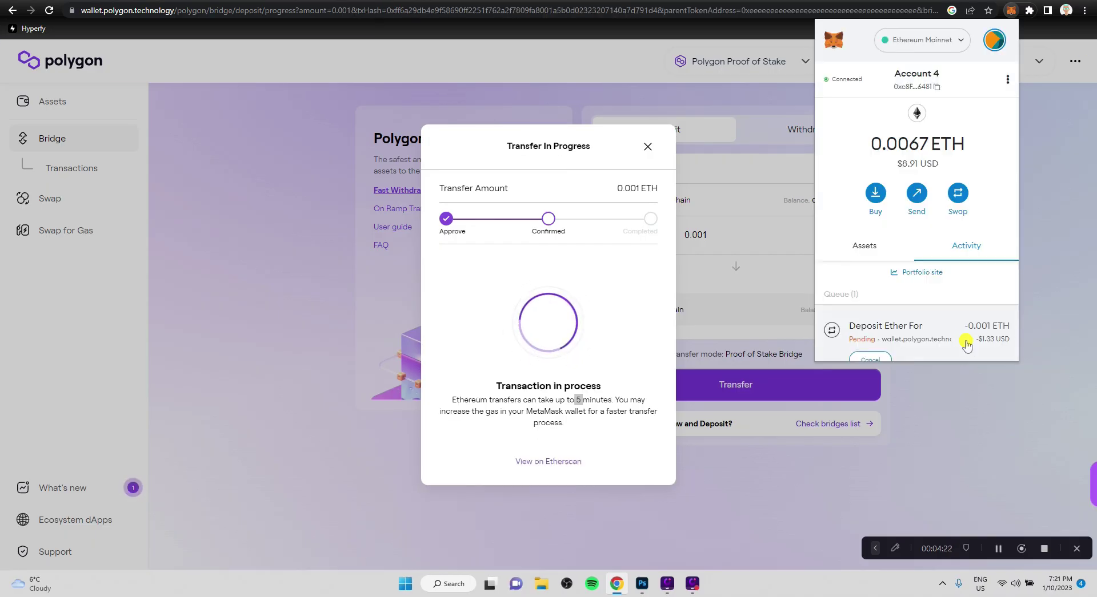
- Check the deposit in the wallet's activity and the transfer's expected completion time, and close the transfer progress window
left_click(641, 309)
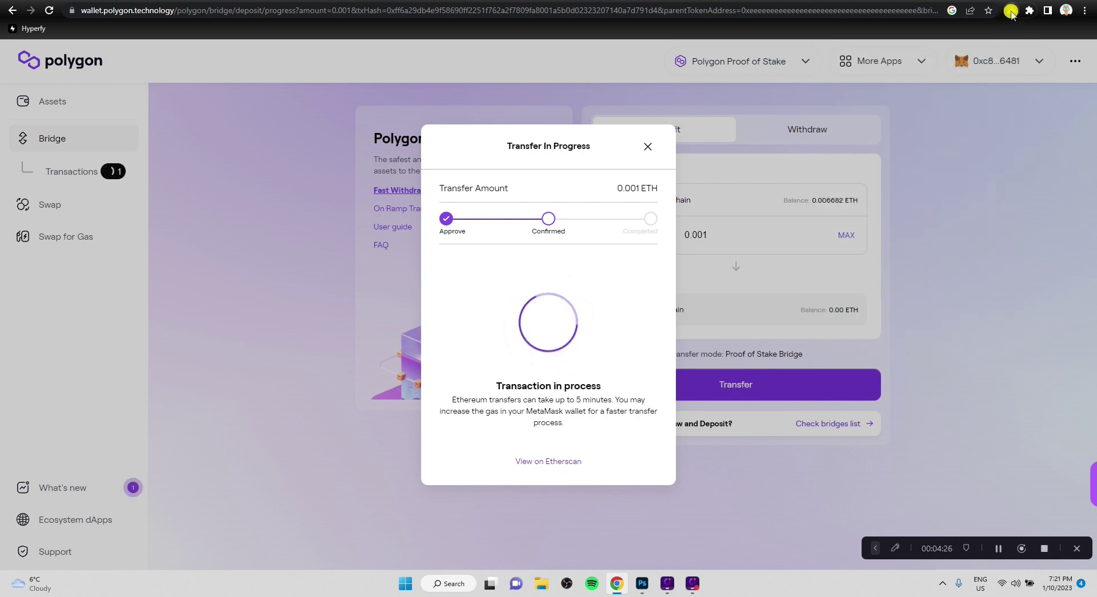
left_click(1010, 12)
scroll(992, 217, "down", 1)
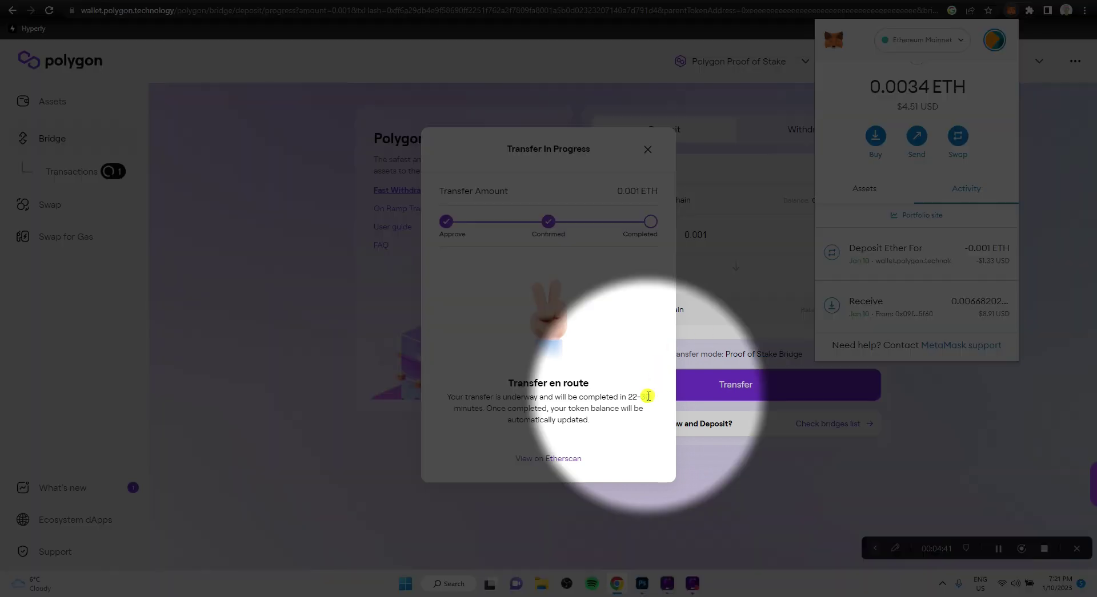
left_click_drag(648, 396, 630, 398)
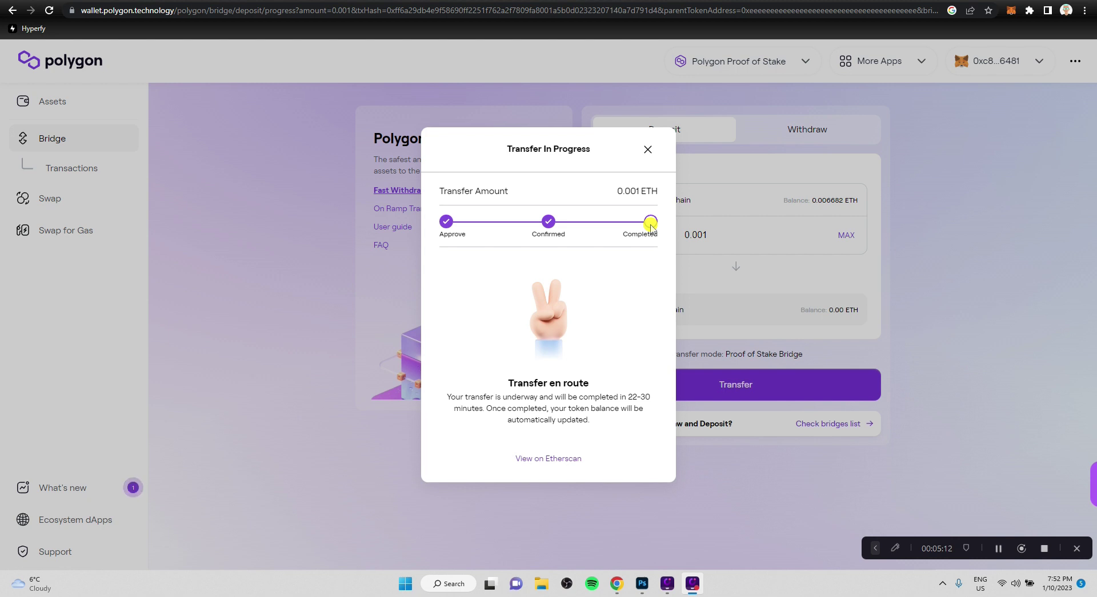
left_click(647, 152)
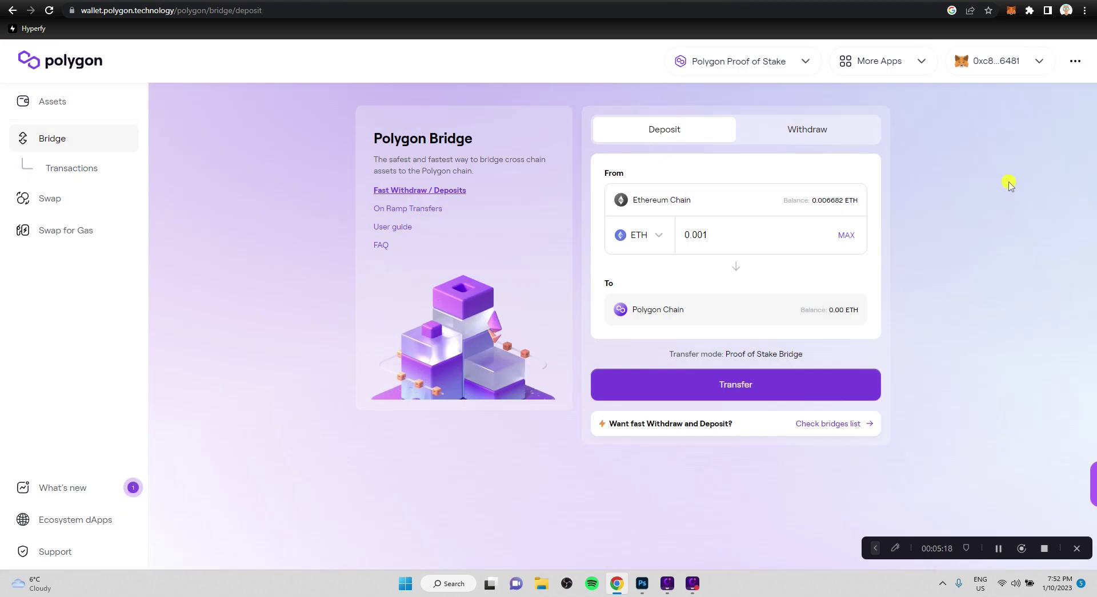
- Switch the MetaMask wallet to Polygon Mainnet and look through its assets, including the MATIC details, for the bridged funds
left_click(1011, 12)
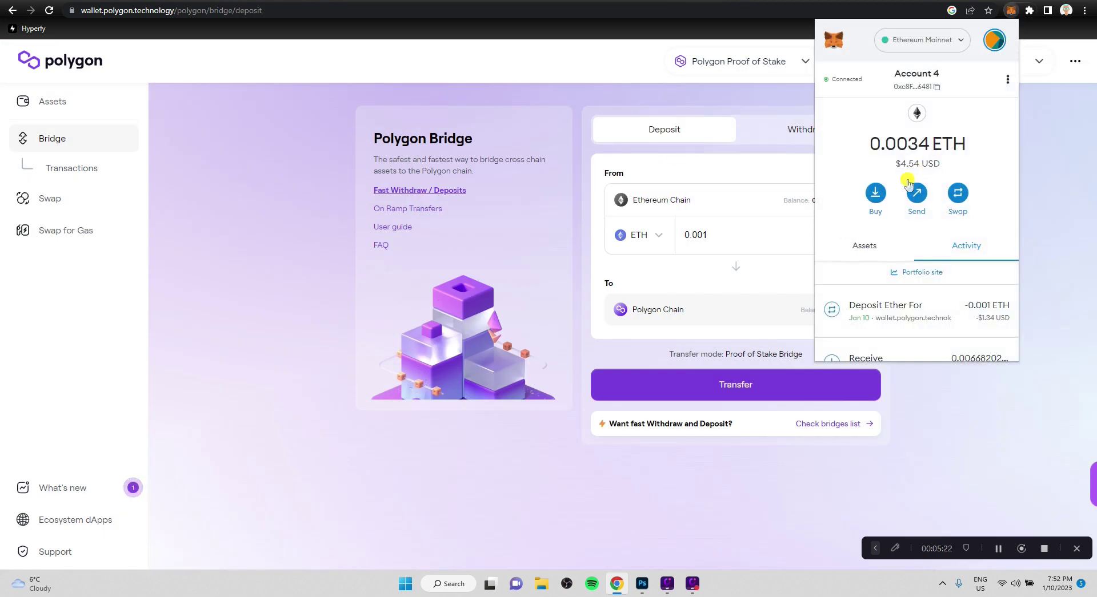
left_click(863, 245)
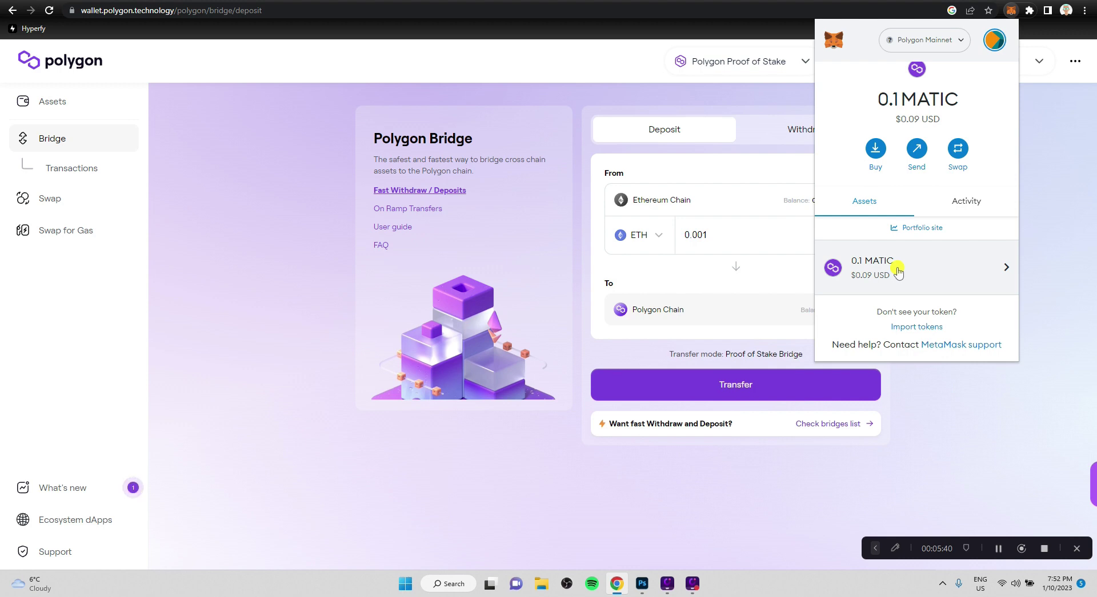
left_click(898, 271)
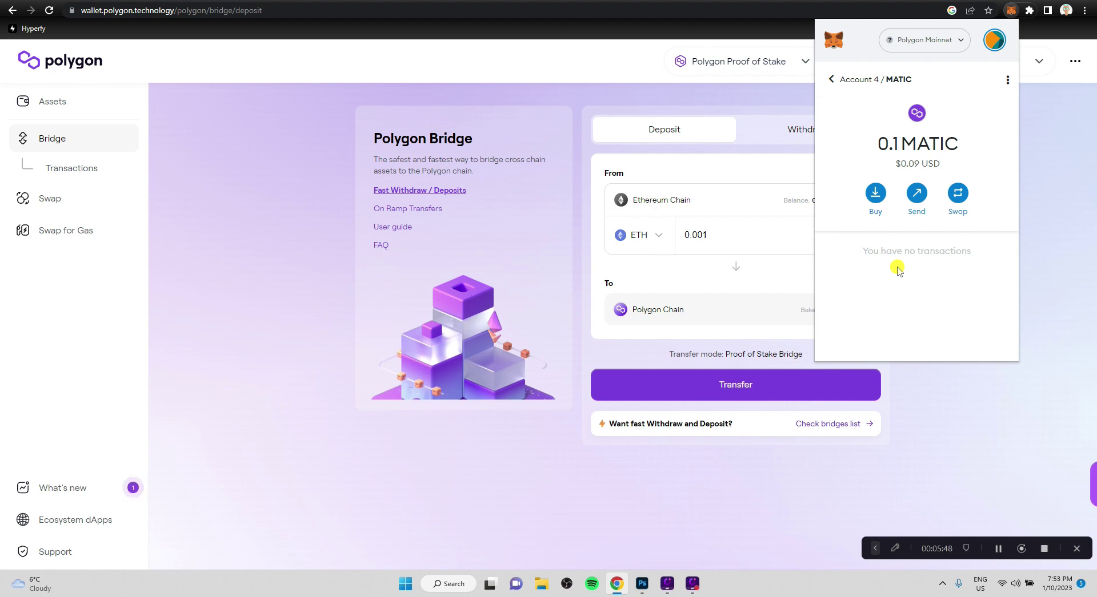
left_click(830, 81)
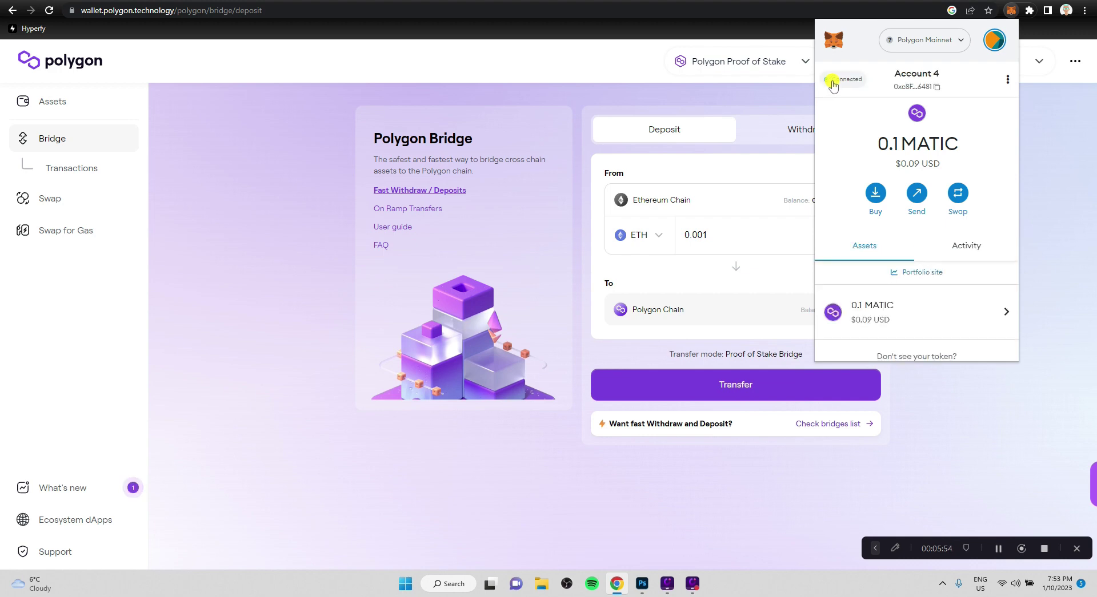
scroll(926, 247, "down", 1)
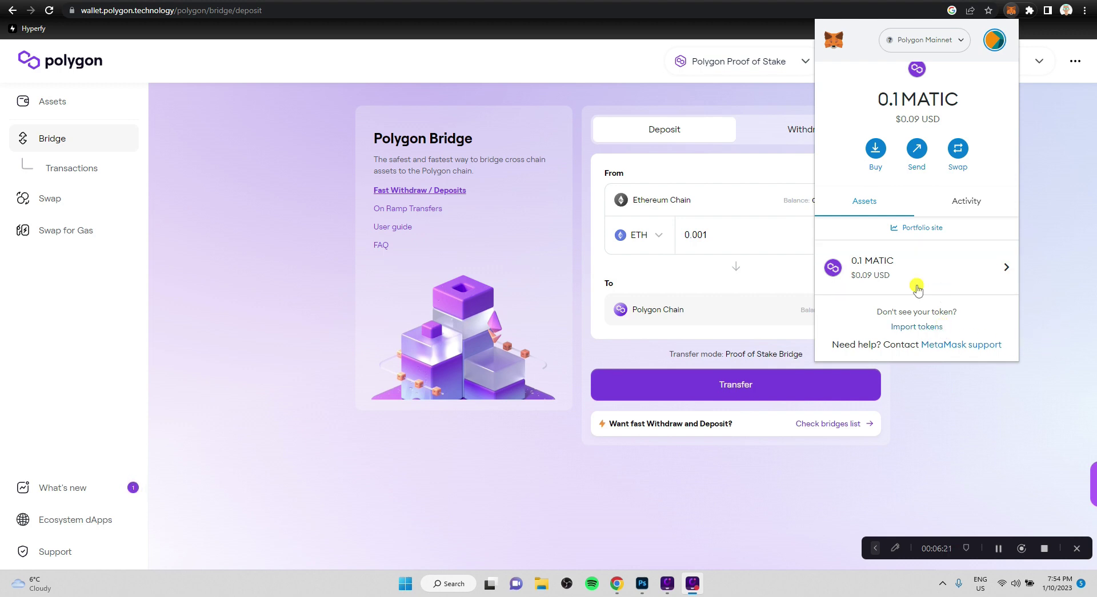
scroll(908, 292, "up", 1)
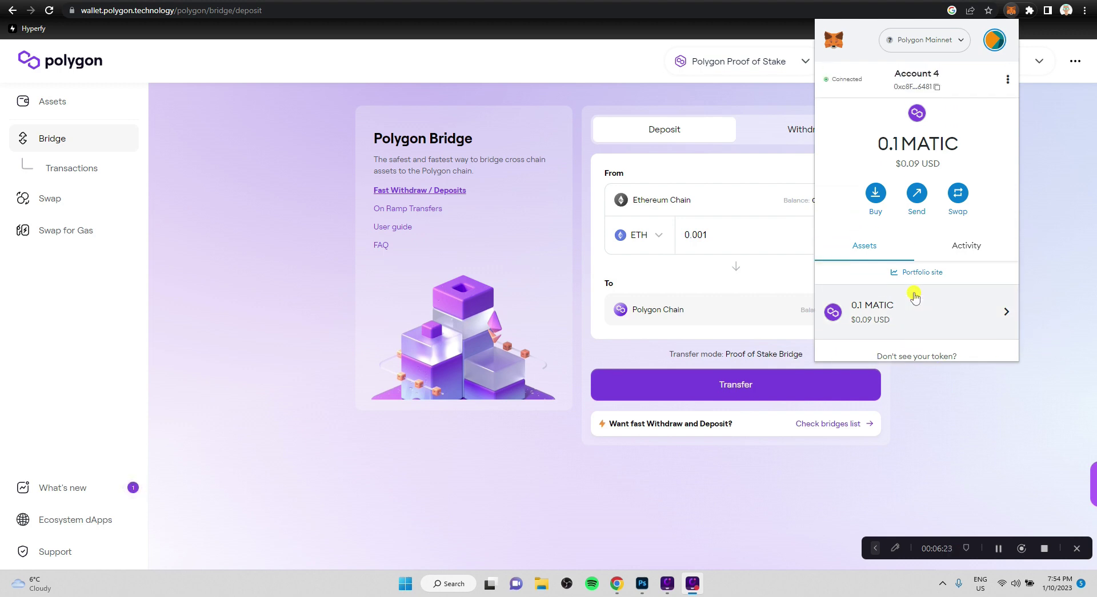
scroll(930, 335, "down", 1)
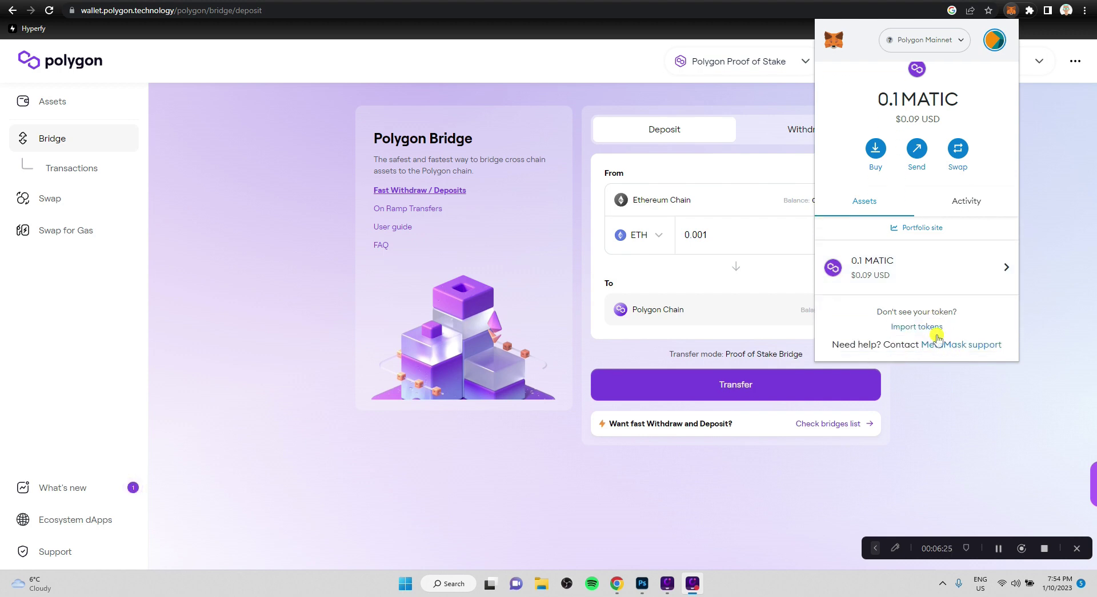
- Search the web in a new tab for "wrapped eth contract address polygon" and copy the Wrapped Ether contract address from PolygonScan
key("ctrl+t")
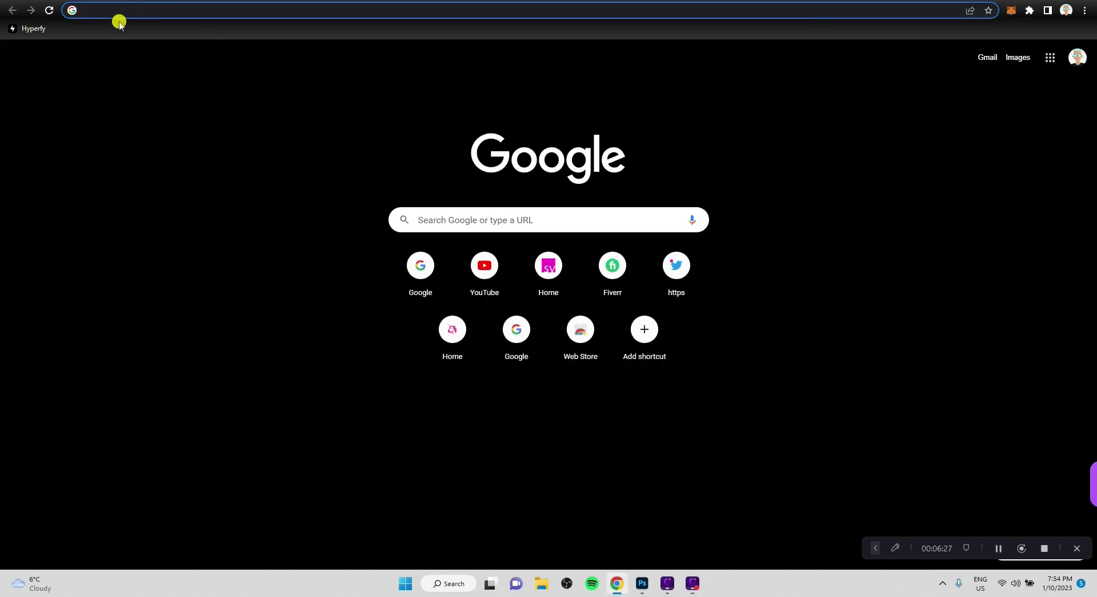
type("wrapped")
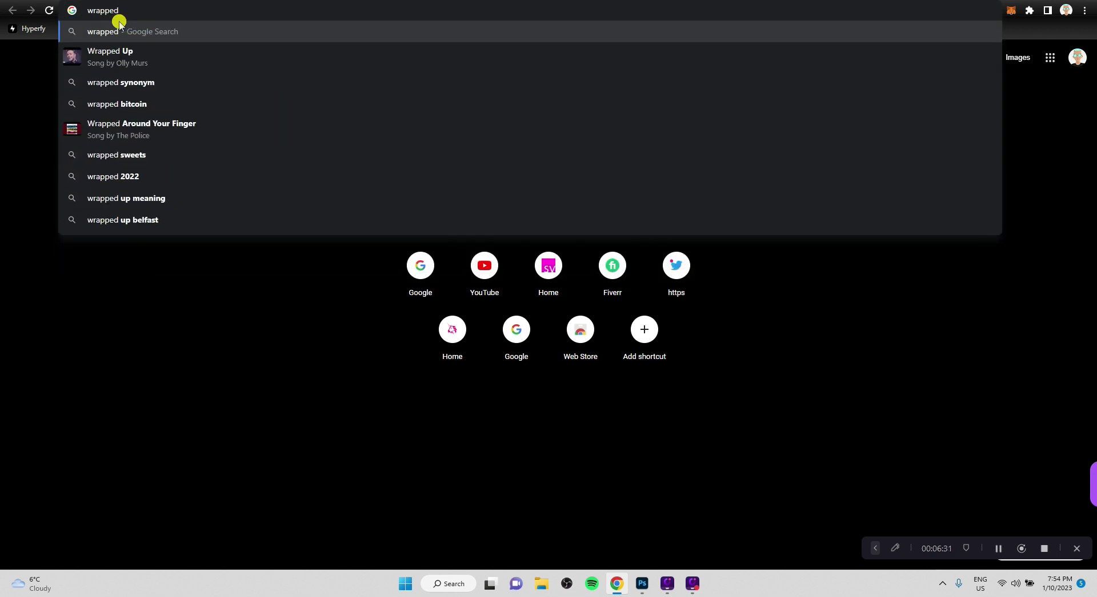
type(" ethereum conr")
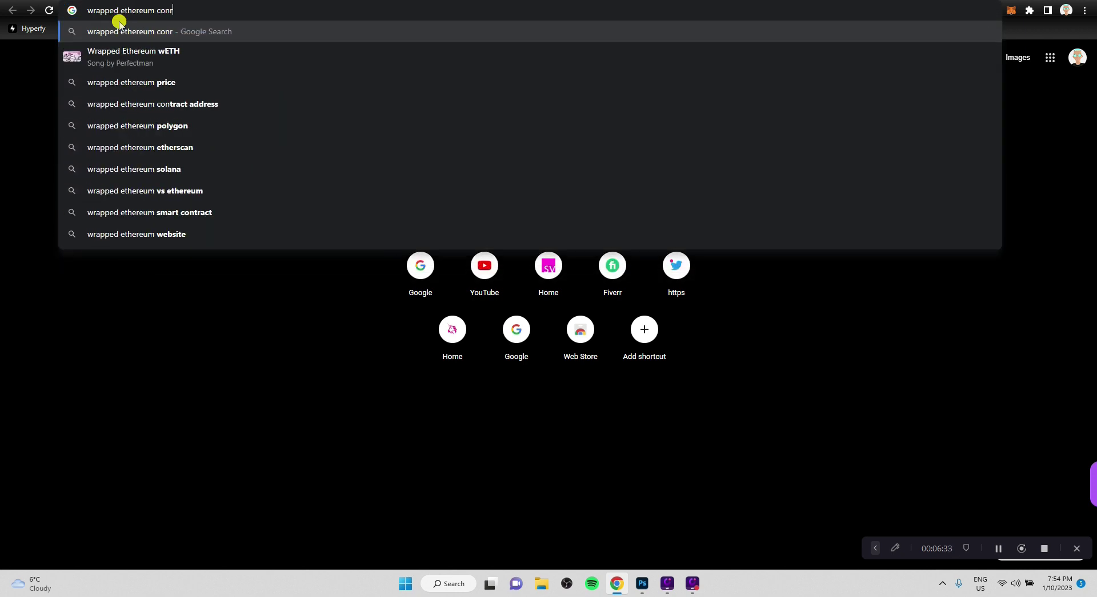
key("BackSpace")
type("trac")
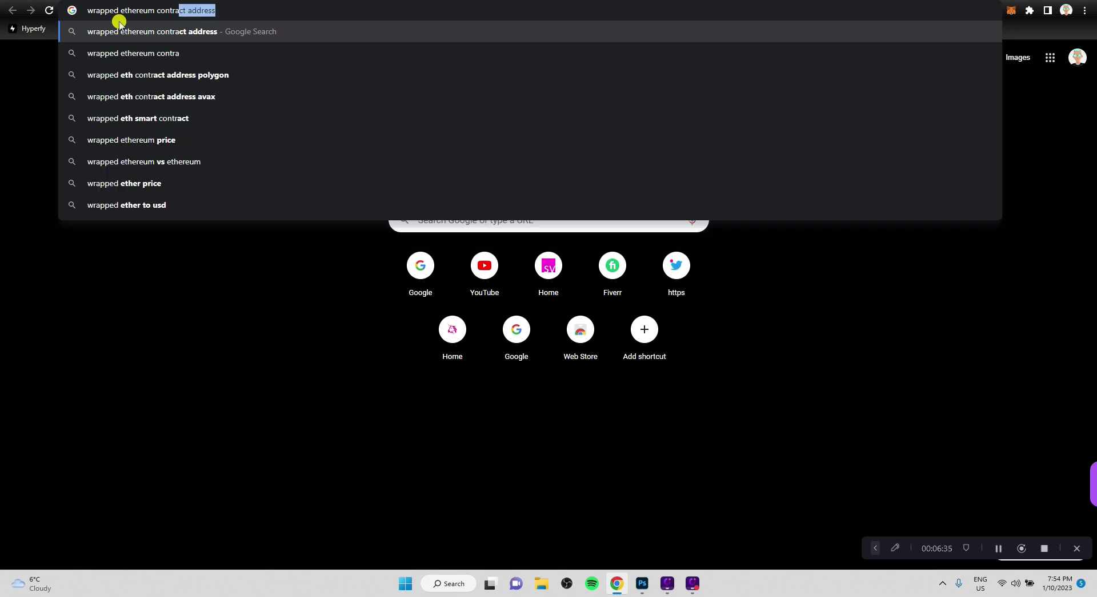
left_click(137, 83)
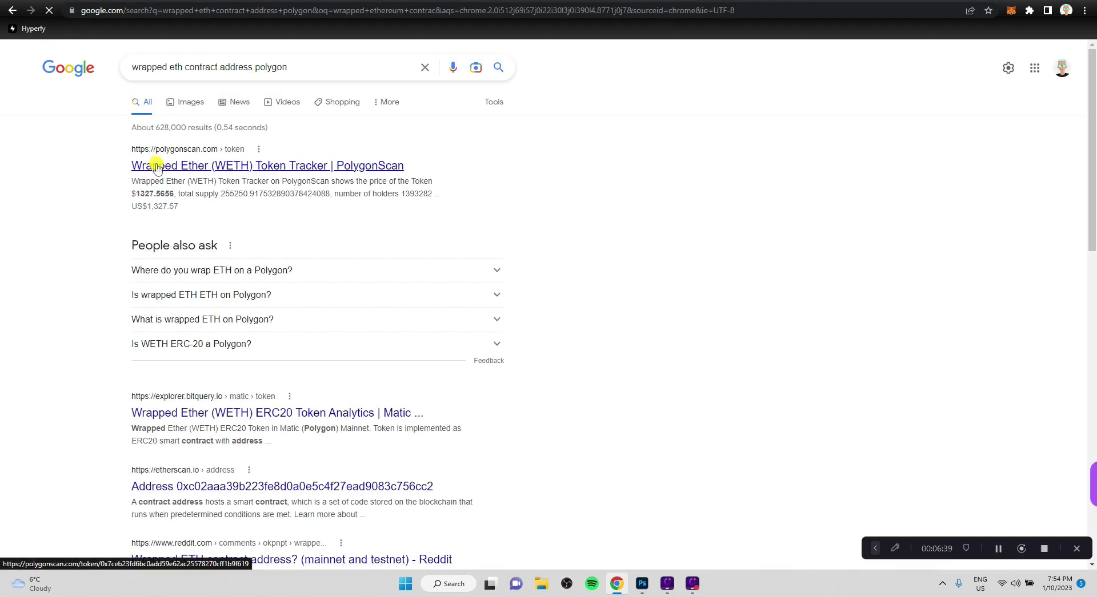
left_click(156, 165)
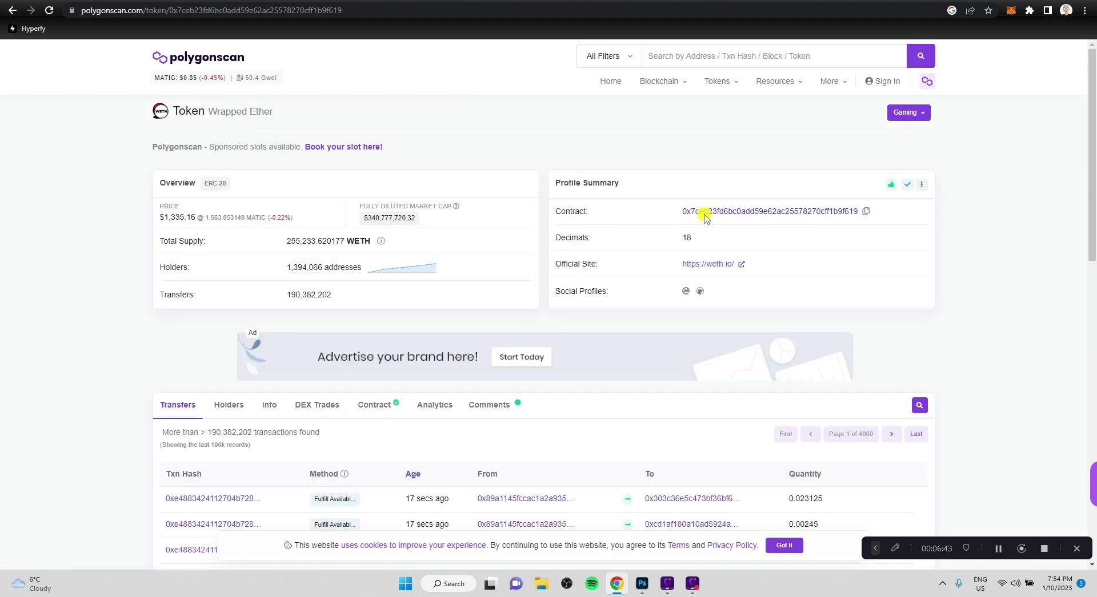
left_click(866, 213)
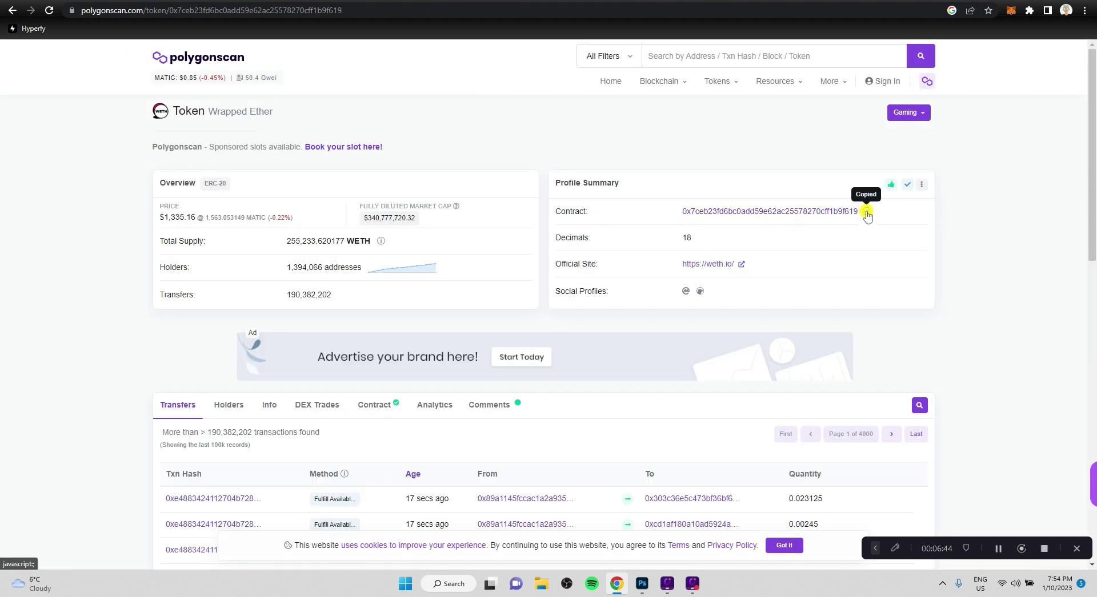
- Import the WETH token with 18 decimals into the MetaMask wallet on Polygon Mainnet, using the copied contract address
left_click(1009, 10)
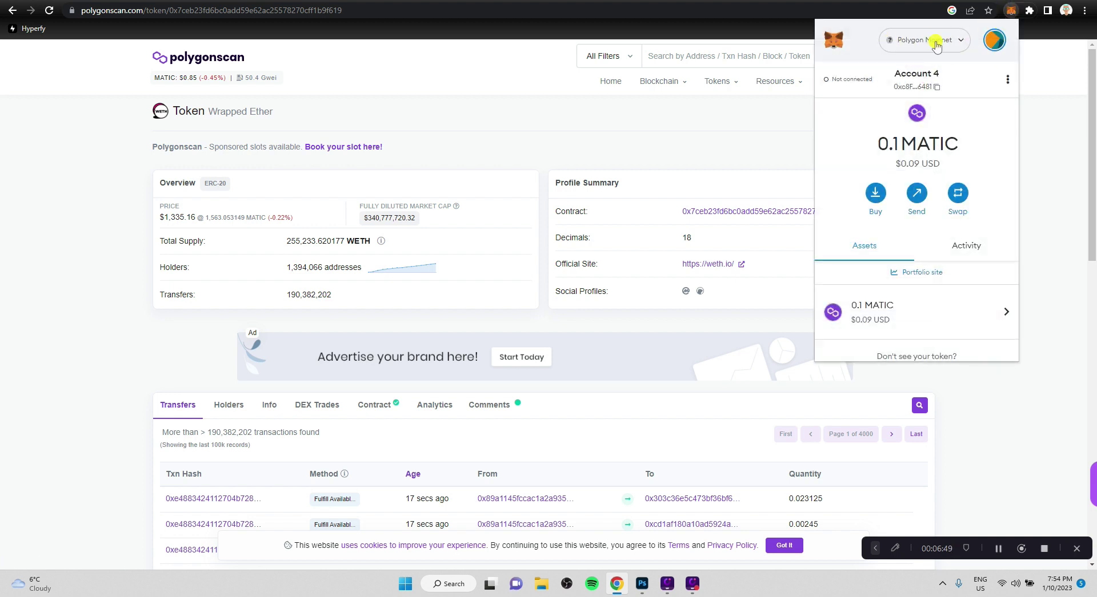
scroll(937, 289, "down", 2)
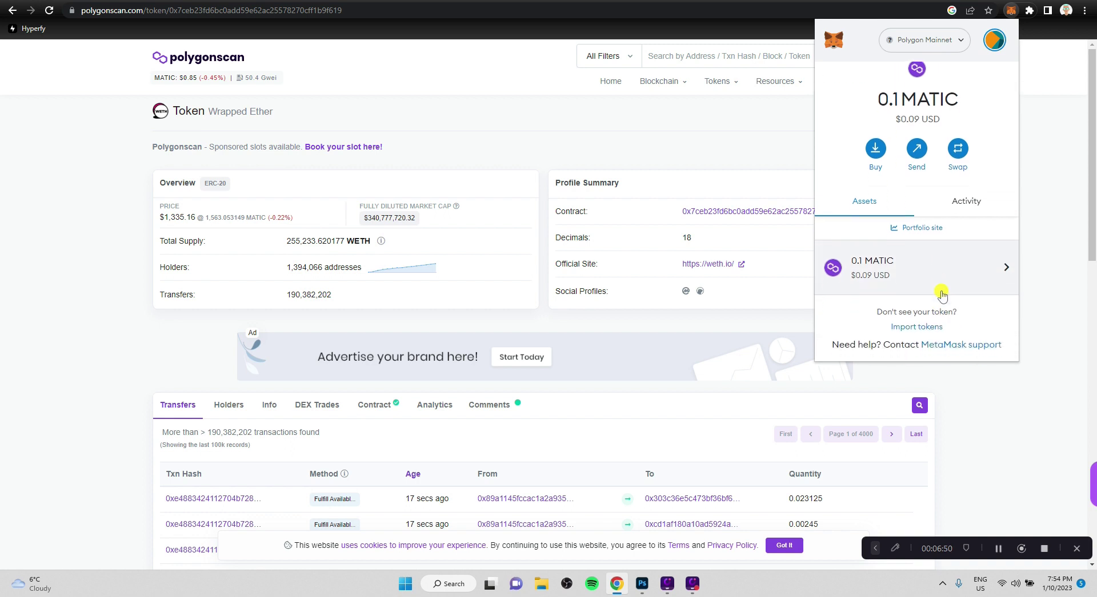
left_click(916, 330)
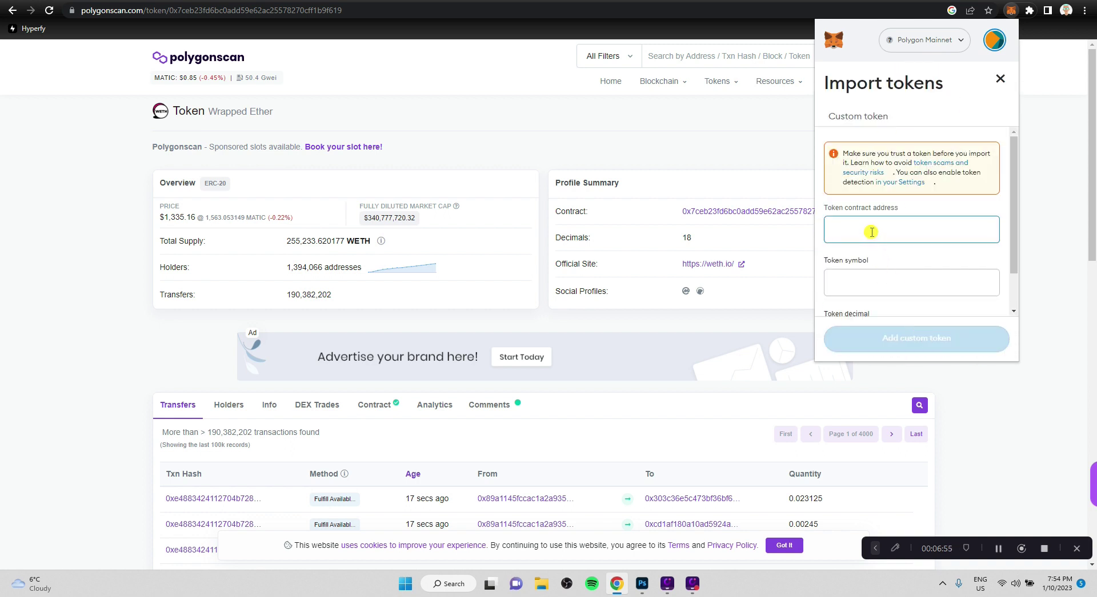
key("ctrl+v")
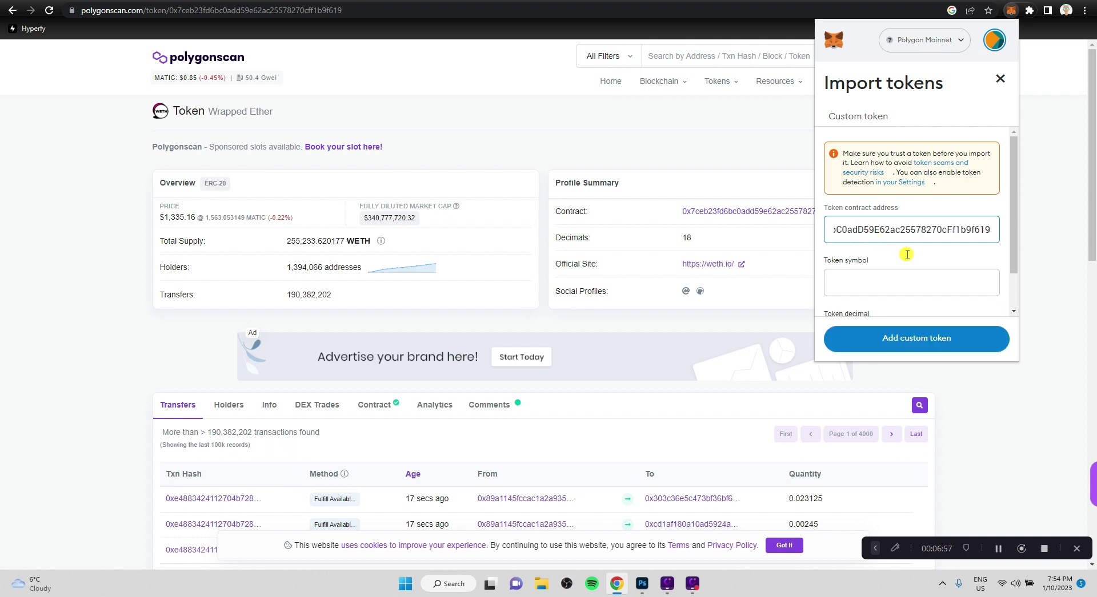
left_click(907, 254)
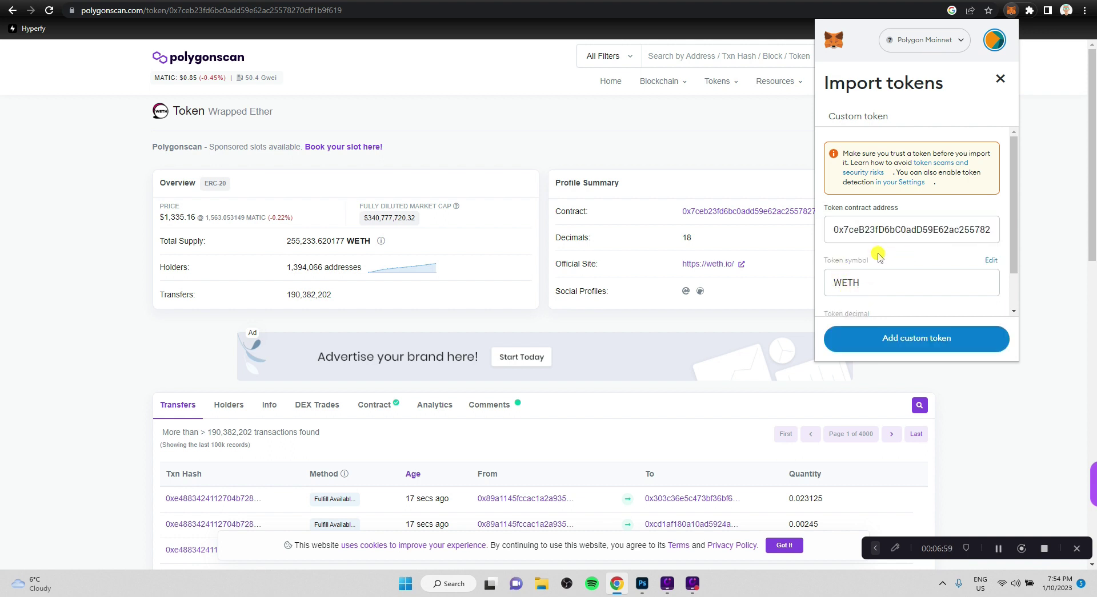
scroll(877, 255, "down", 1)
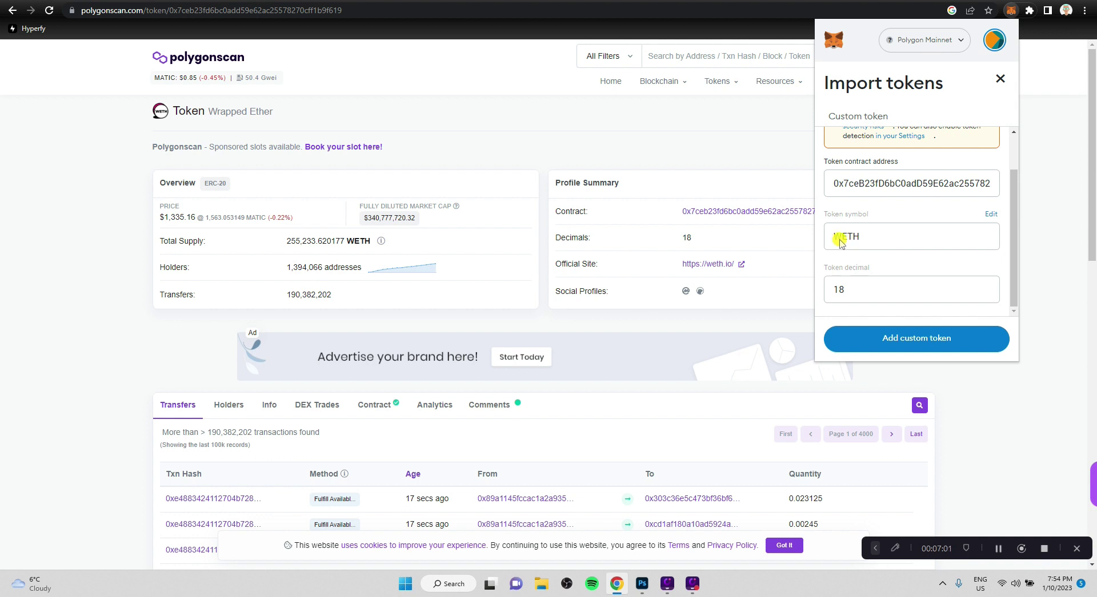
left_click(917, 342)
left_click(960, 341)
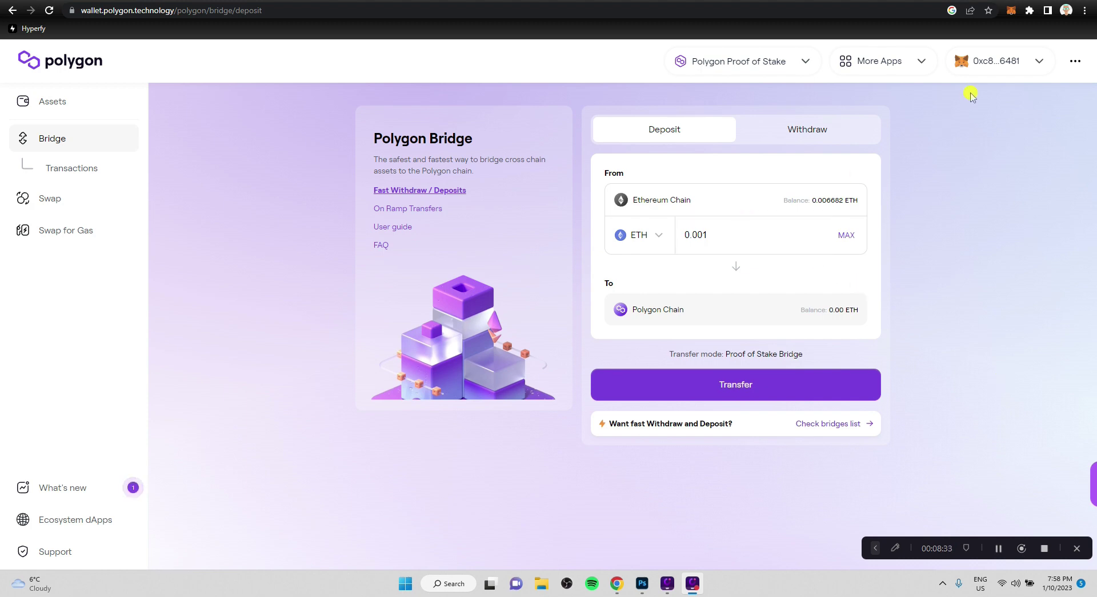
- Check the token balances in the MetaMask wallet on Polygon Mainnet, and switch to Ethereum Mainnet to compare the remaining ETH
left_click(1012, 12)
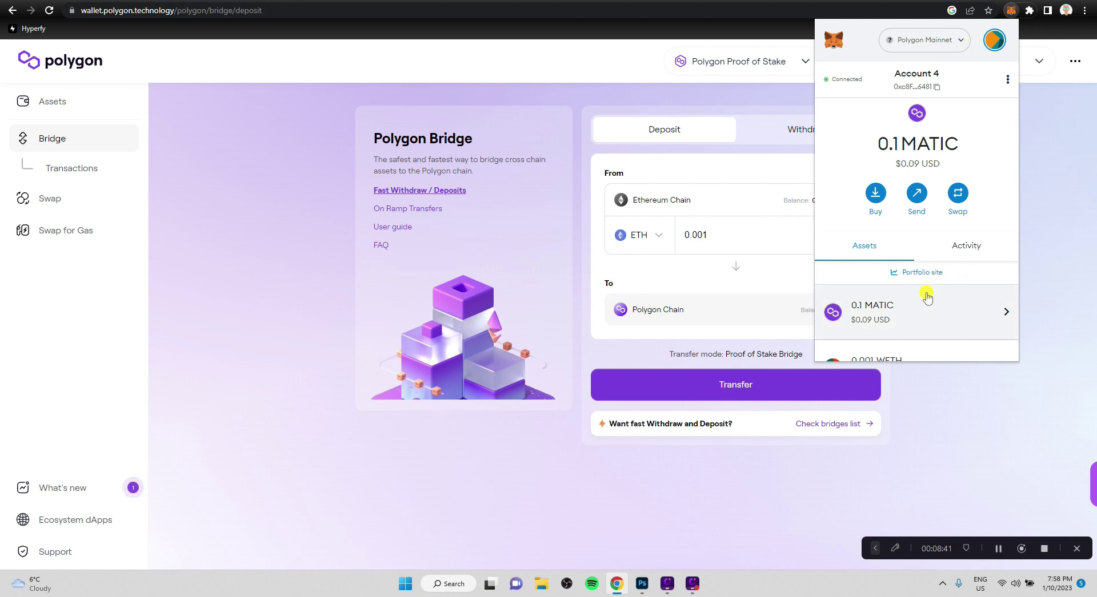
scroll(921, 296, "down", 2)
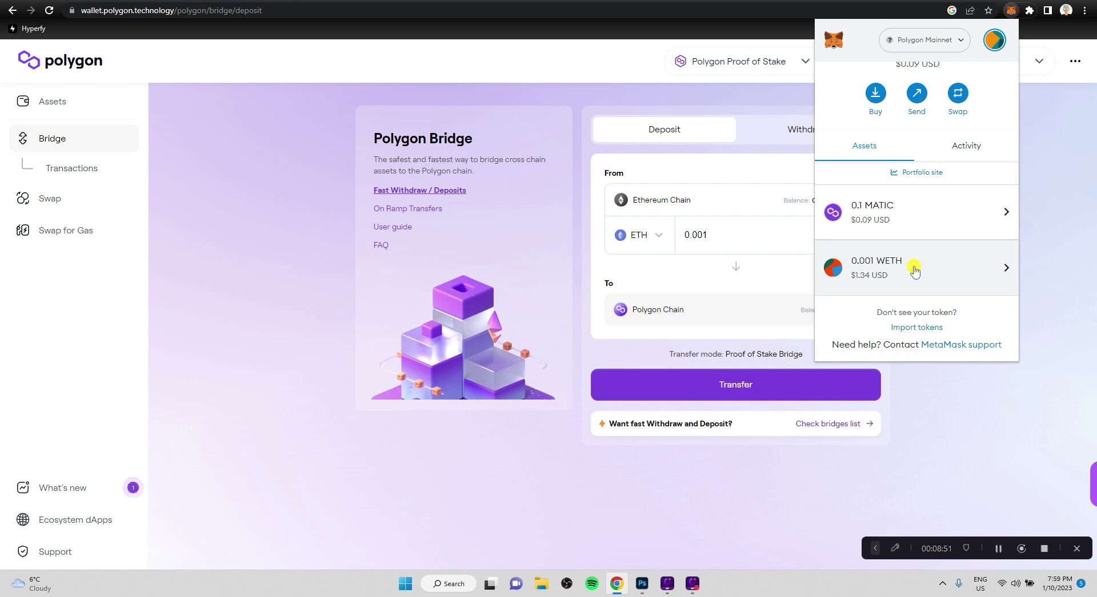
left_click(930, 40)
left_click(914, 128)
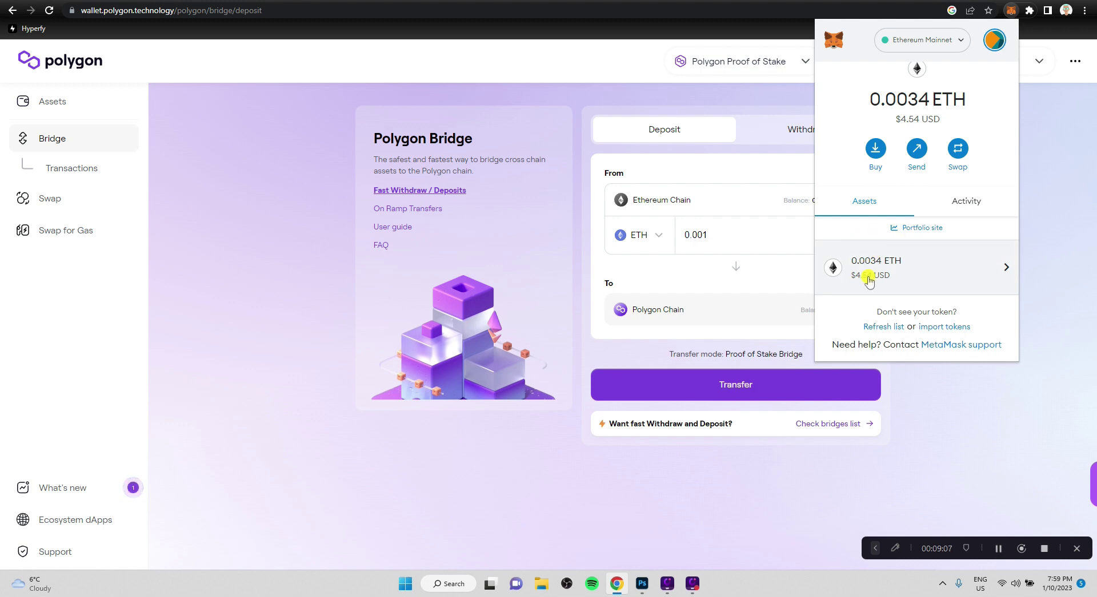
- Switch the MetaMask wallet back to Polygon Mainnet and review the MATIC and WETH assets
left_click(943, 41)
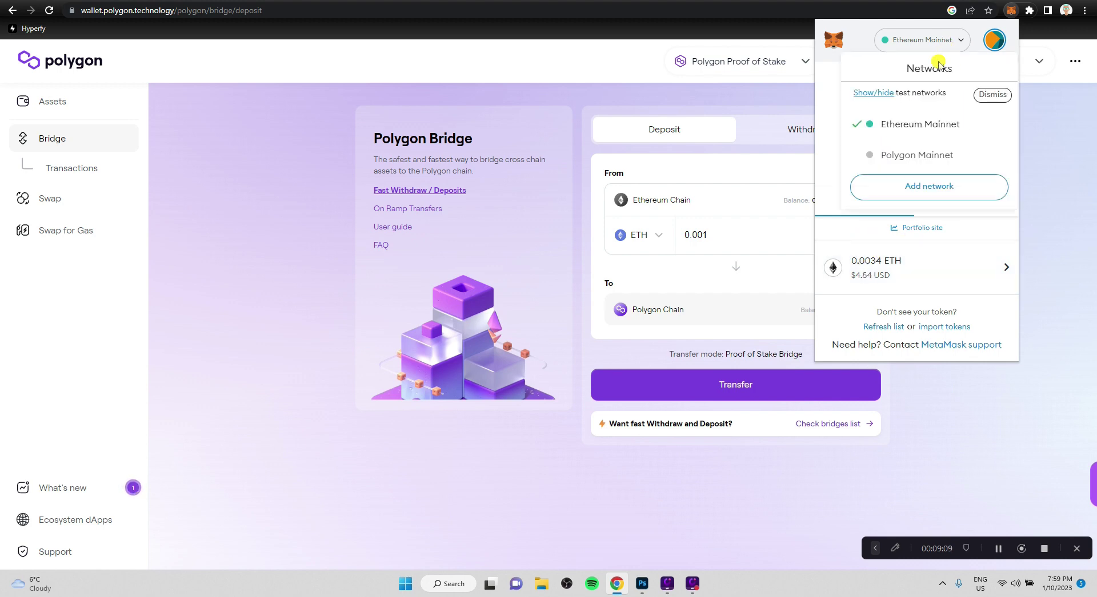
left_click(916, 160)
scroll(911, 274, "down", 1)
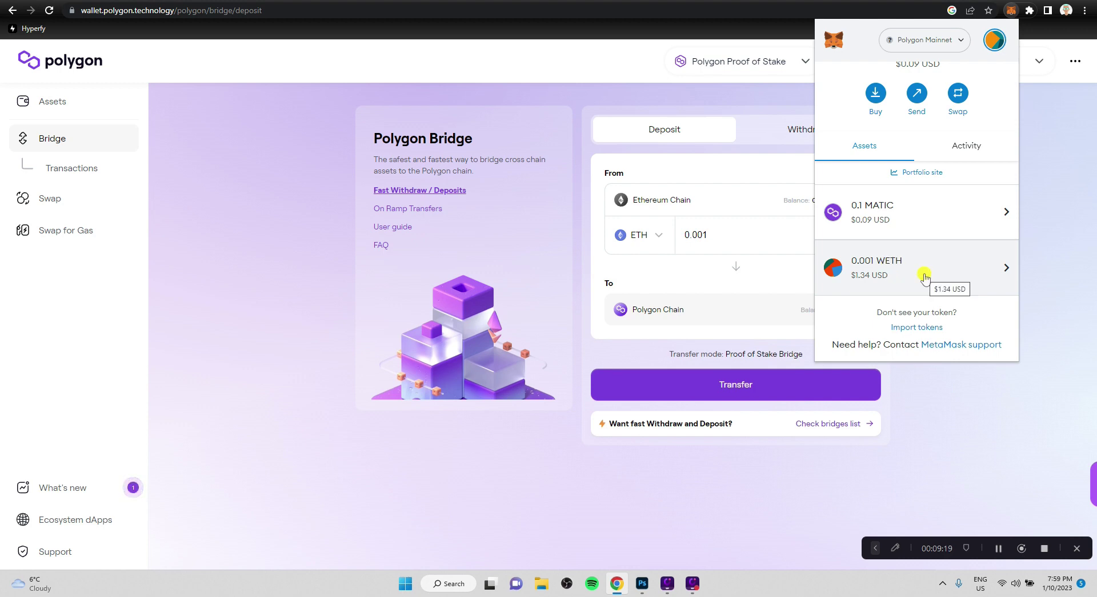
scroll(910, 240, "up", 2)
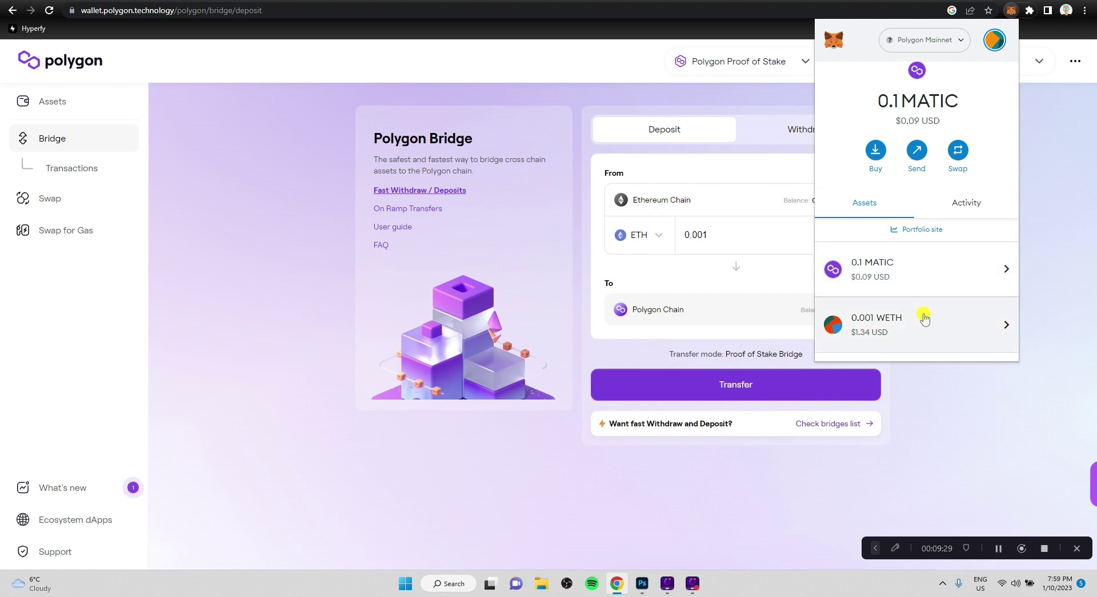
scroll(918, 317, "down", 1)
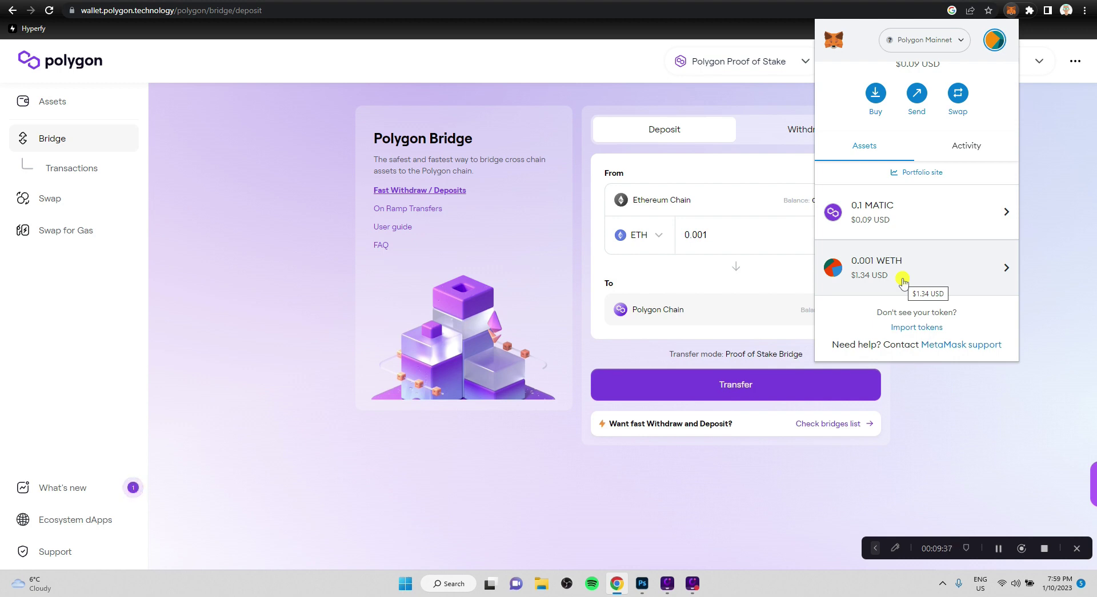
scroll(910, 278, "up", 1)
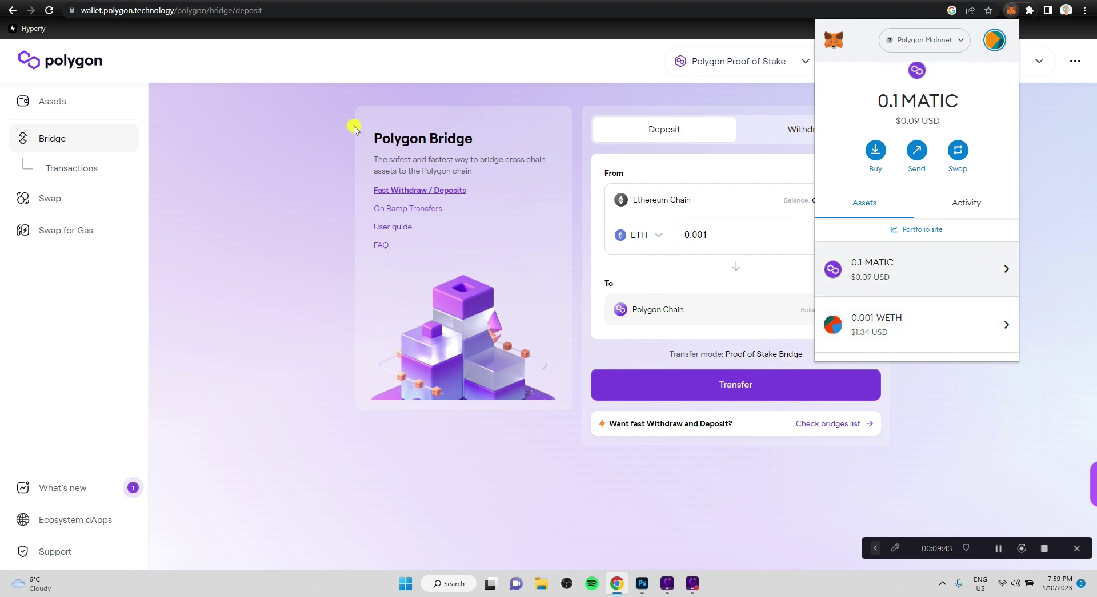
- Examine the wallet address's ERC-20 token and internal transactions on PolygonScan, and return to the Polygon Bridge page
left_click(12, 10)
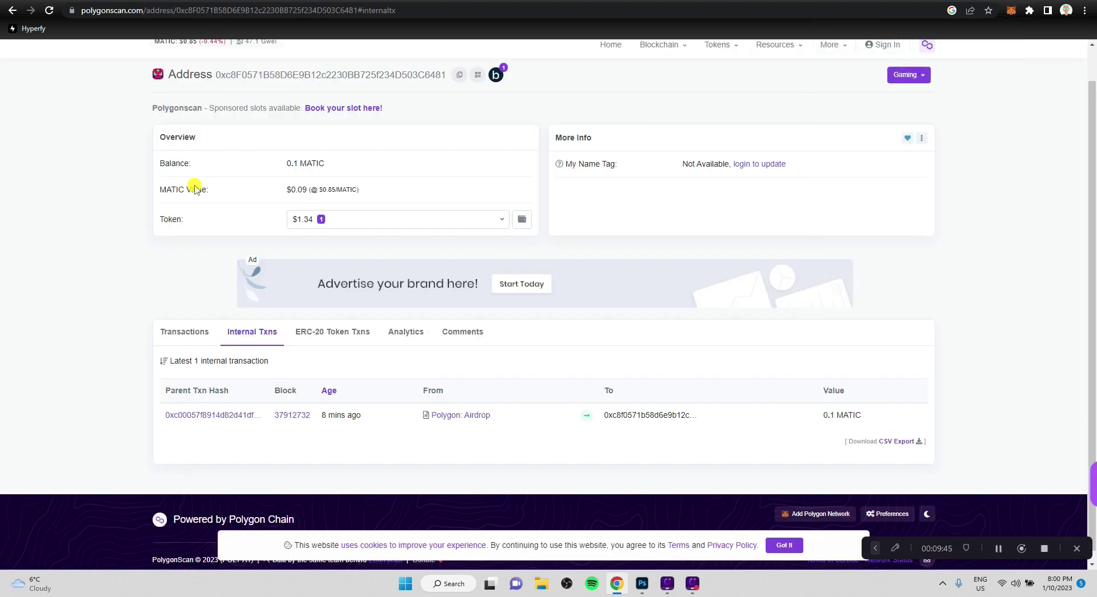
scroll(110, 251, "up", 1)
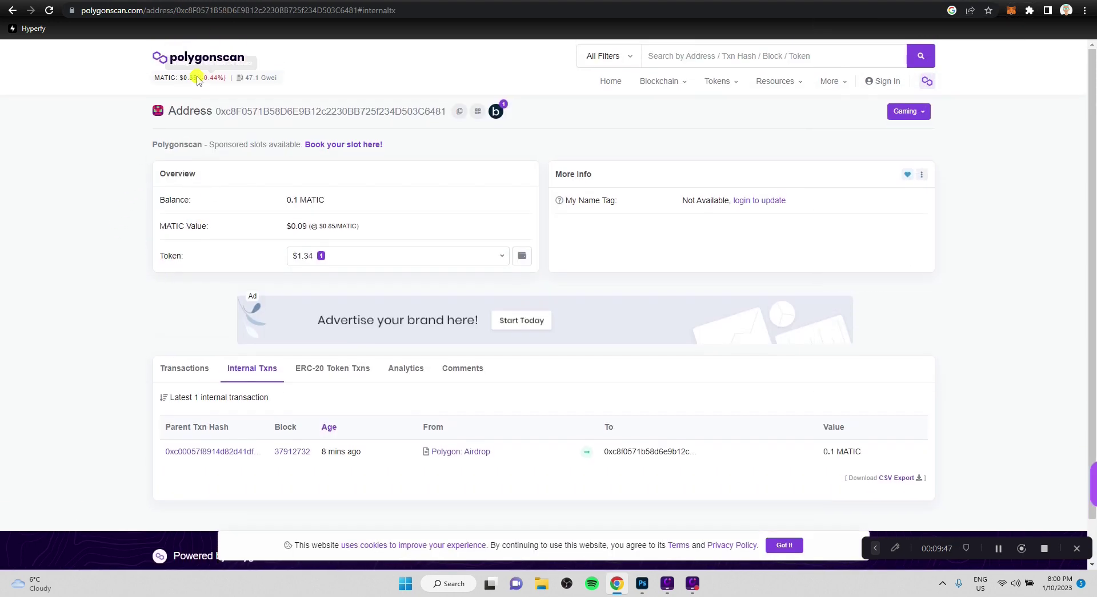
scroll(143, 320, "down", 1)
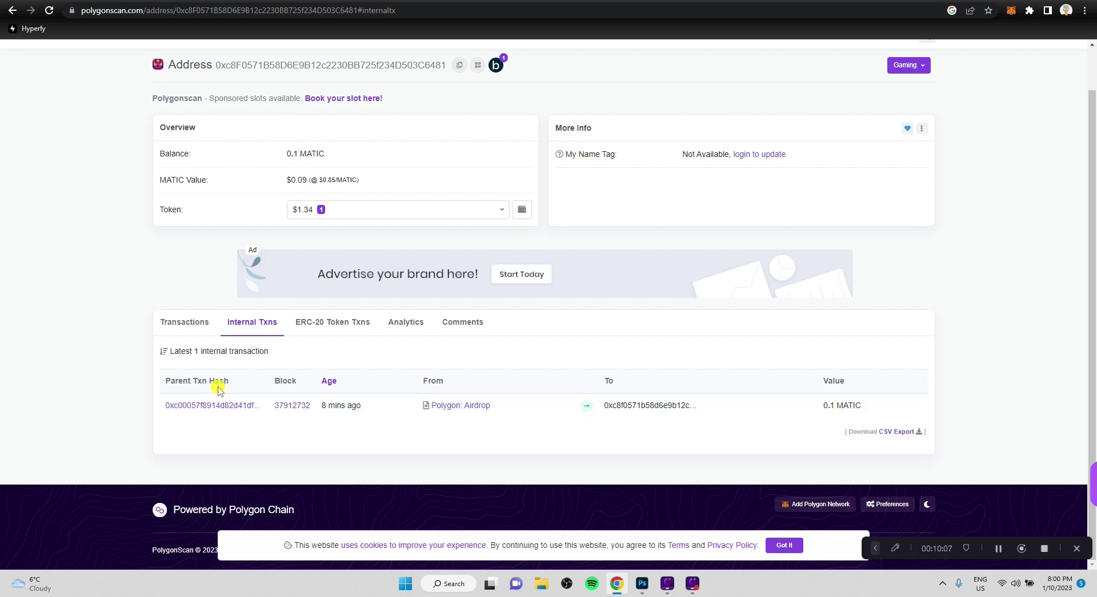
left_click(318, 324)
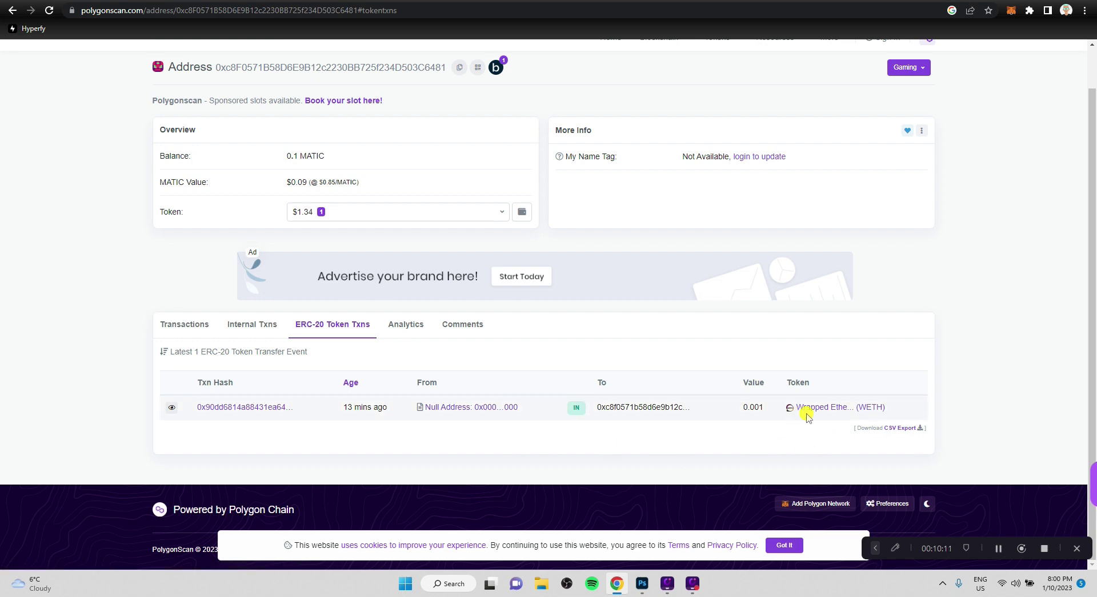
left_click(252, 332)
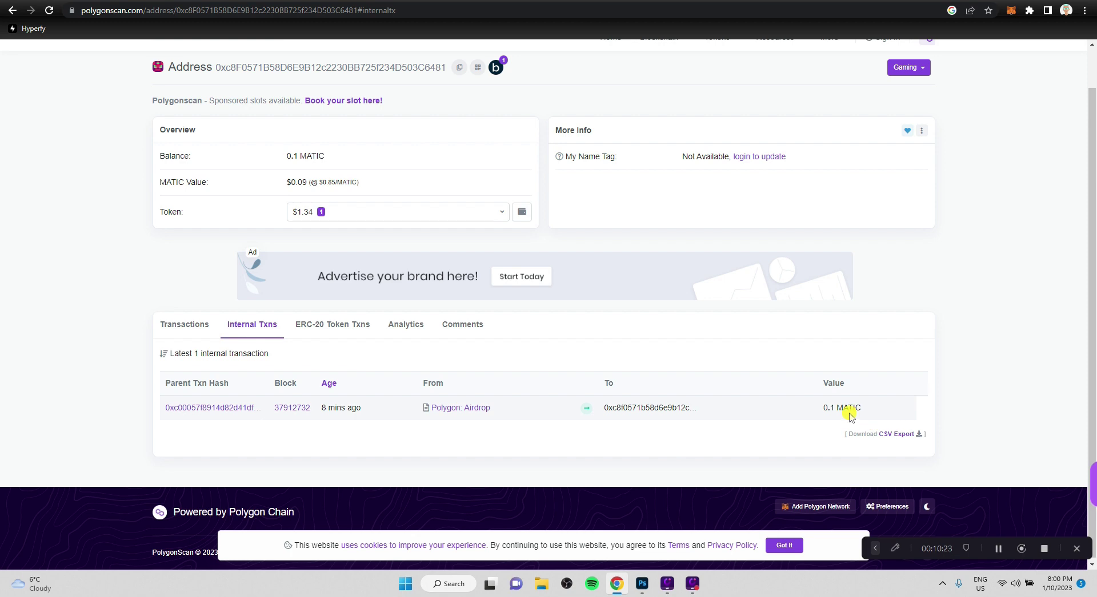
left_click(128, 1)
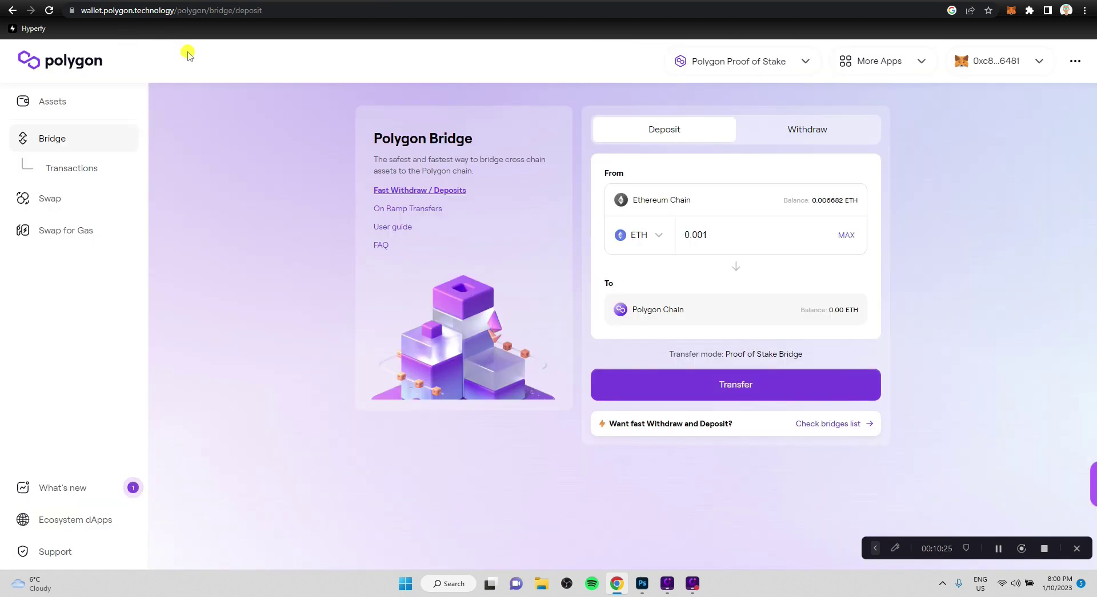